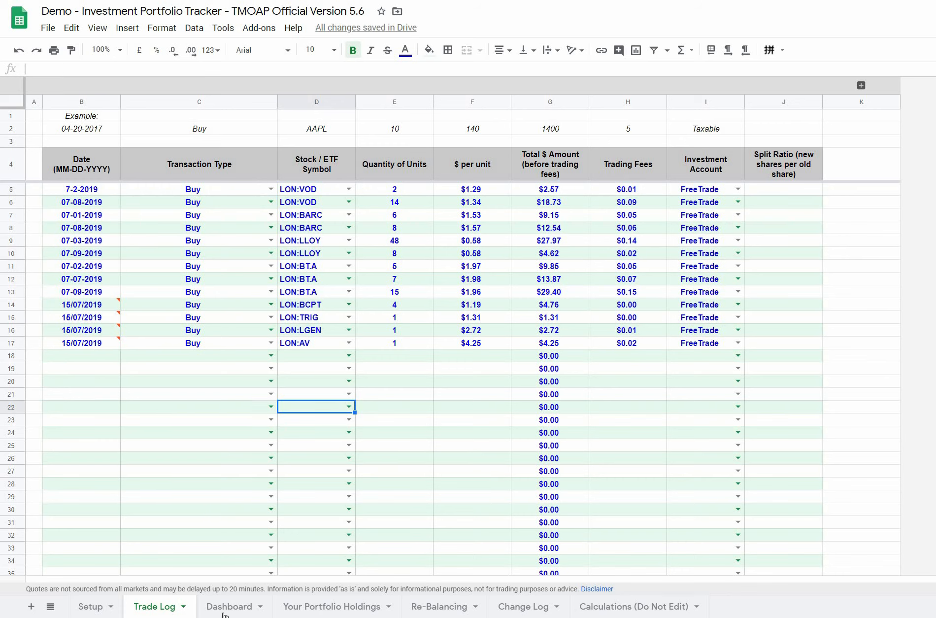
- On the Your Portfolio Holdings sheet, insert one empty column directly before the Stock / ETF Symbol column
{"action": "left_click", "coordinate": [317, 607]}
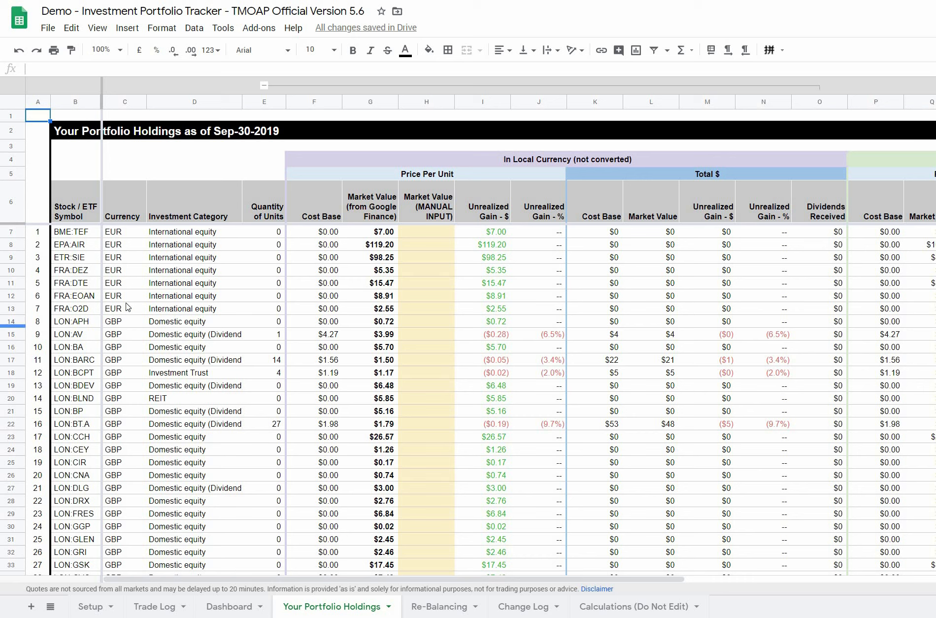
{"action": "left_click", "coordinate": [142, 323]}
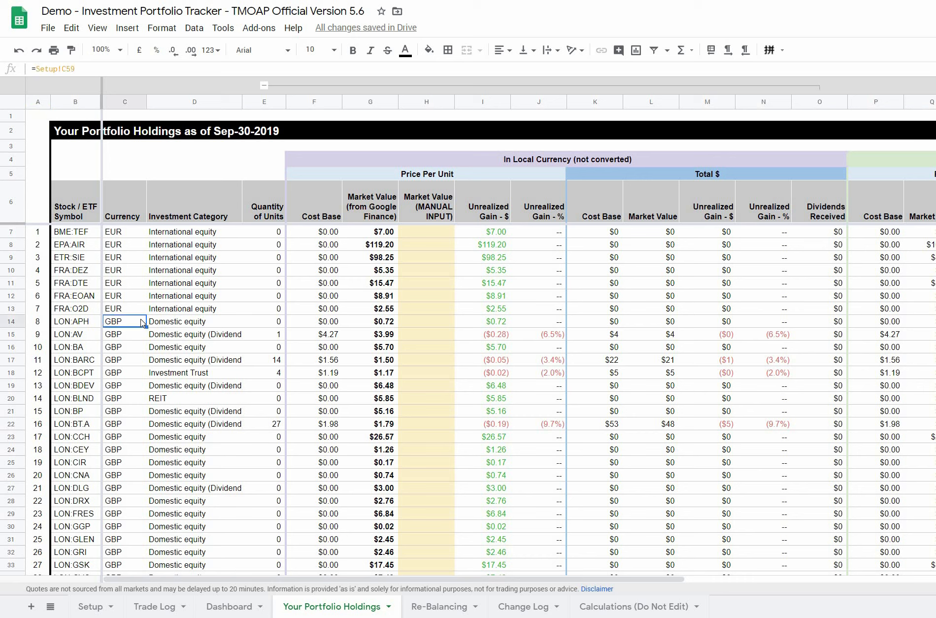
{"action": "left_click", "coordinate": [78, 102]}
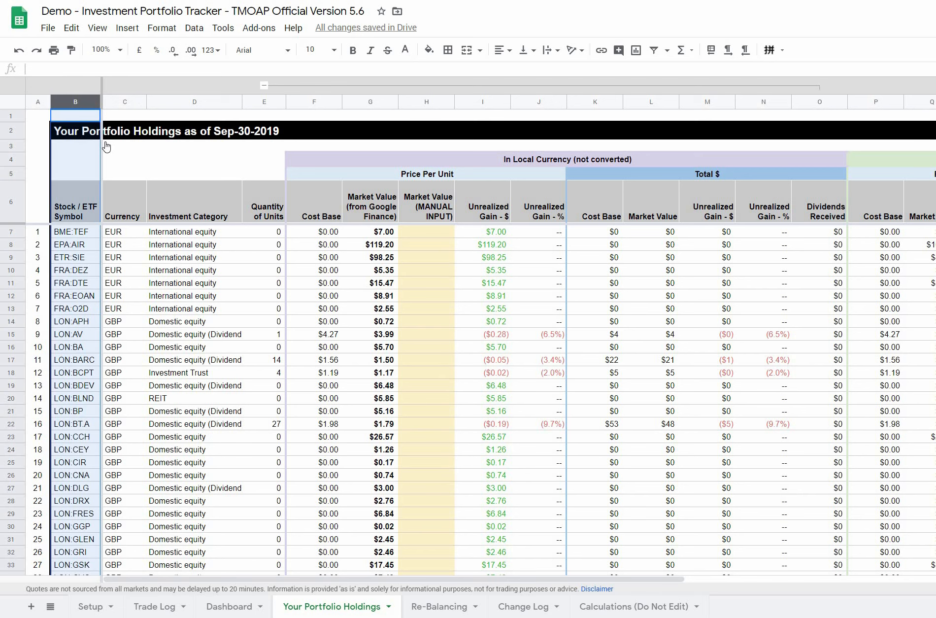
{"action": "right_click", "coordinate": [79, 103]}
{"action": "left_click", "coordinate": [143, 207]}
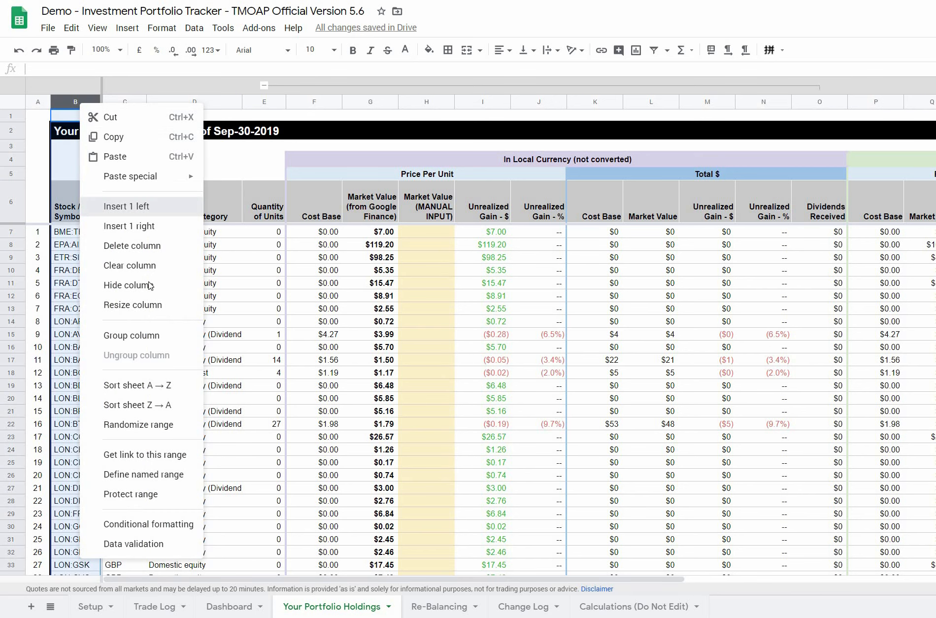
{"action": "left_click", "coordinate": [139, 287]}
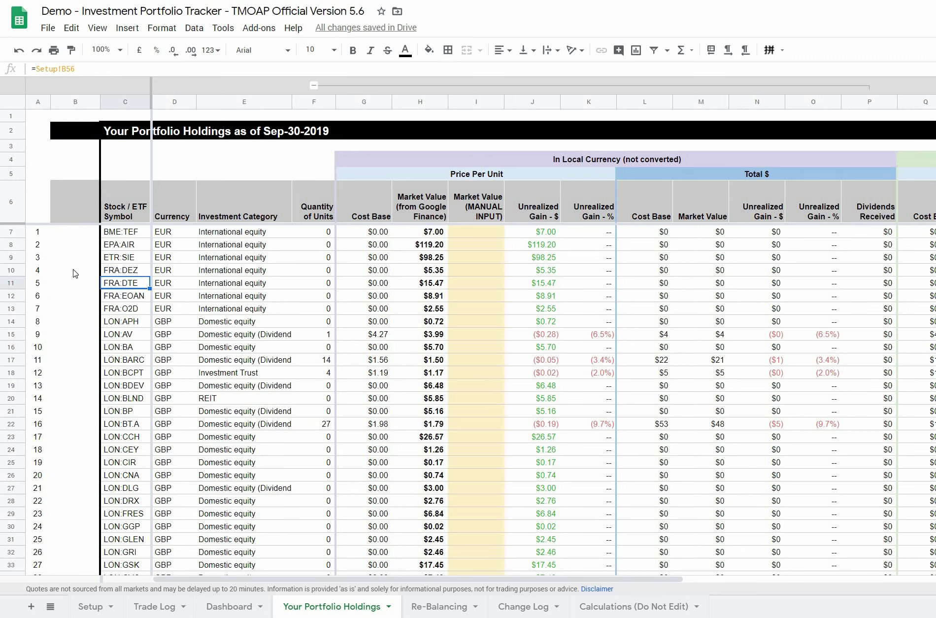
- Enter =IFERROR(GOOGLEFINANCE(C7,"name")) in B7, the new column's first holdings row, and widen column B slightly
{"action": "scroll", "coordinate": [57, 371], "scroll_direction": "down", "scroll_amount": 15}
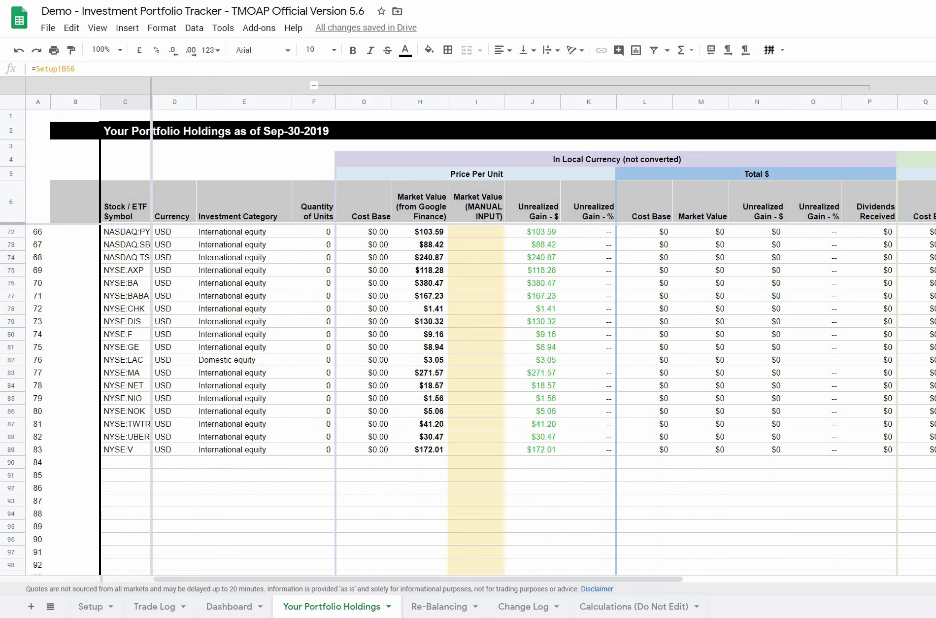
{"action": "scroll", "coordinate": [65, 372], "scroll_direction": "up", "scroll_amount": 6}
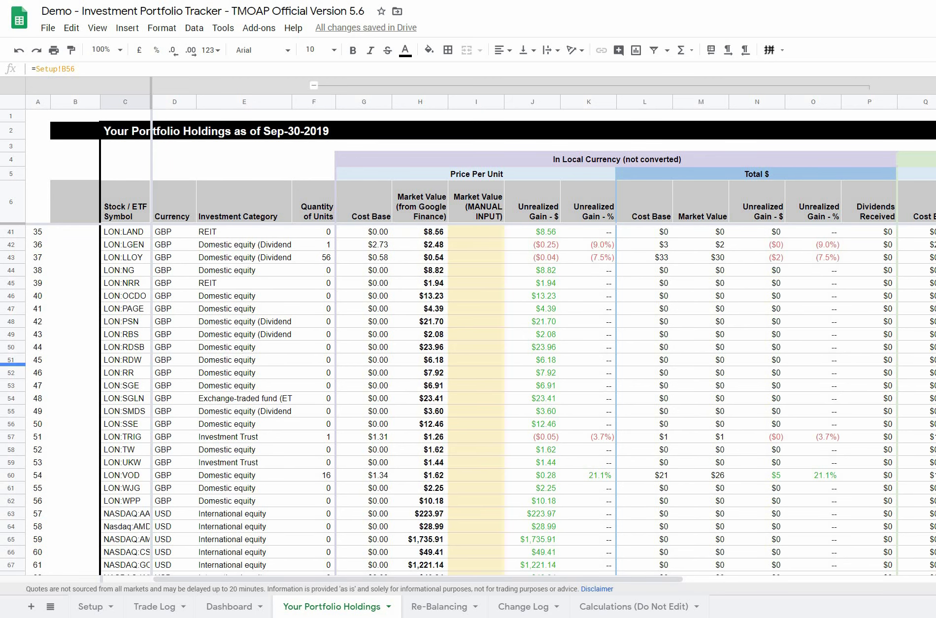
{"action": "scroll", "coordinate": [76, 269], "scroll_direction": "up", "scroll_amount": 10}
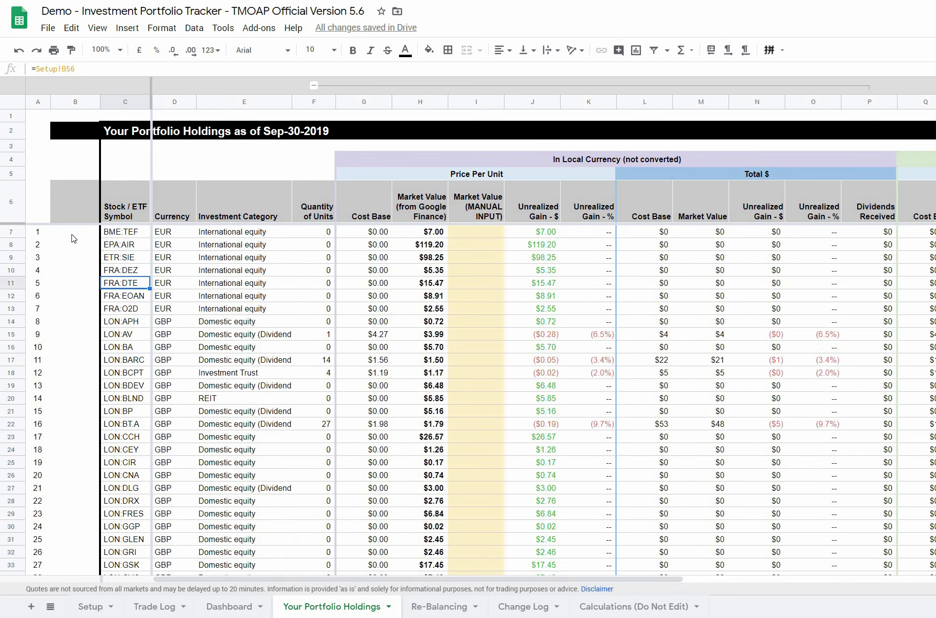
{"action": "left_click", "coordinate": [89, 234]}
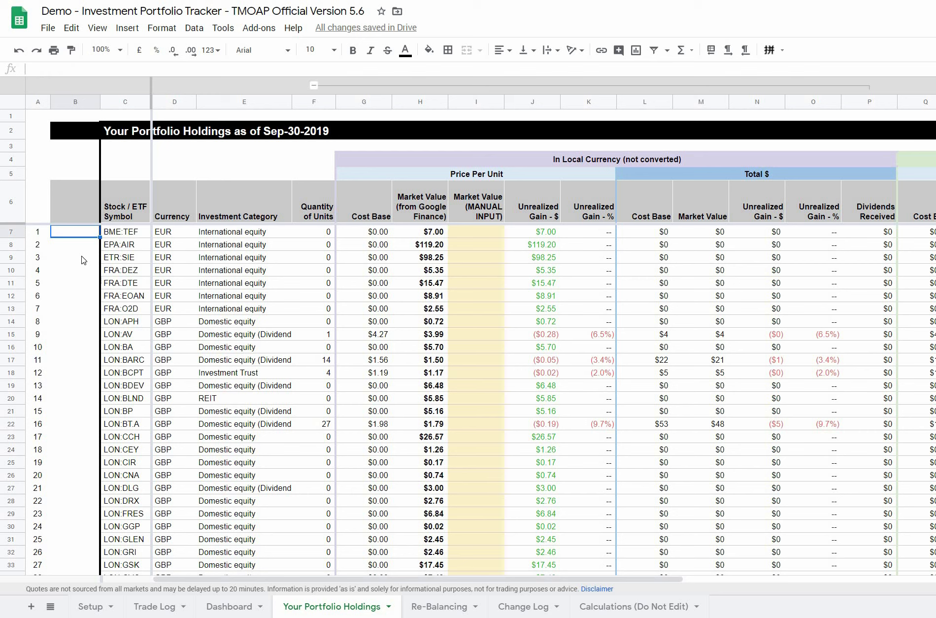
{"action": "type", "text": "="}
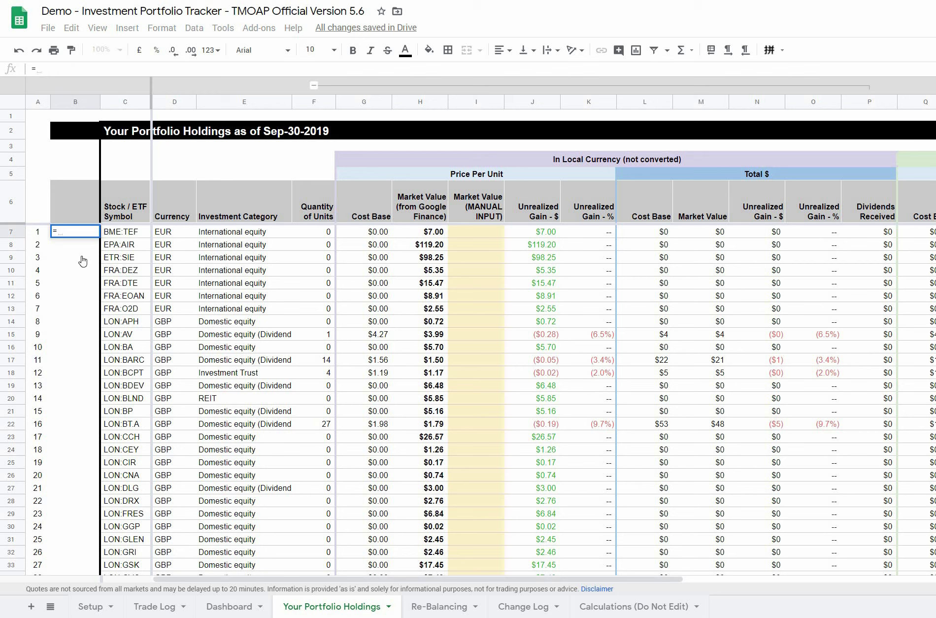
{"action": "type", "text": "ife"}
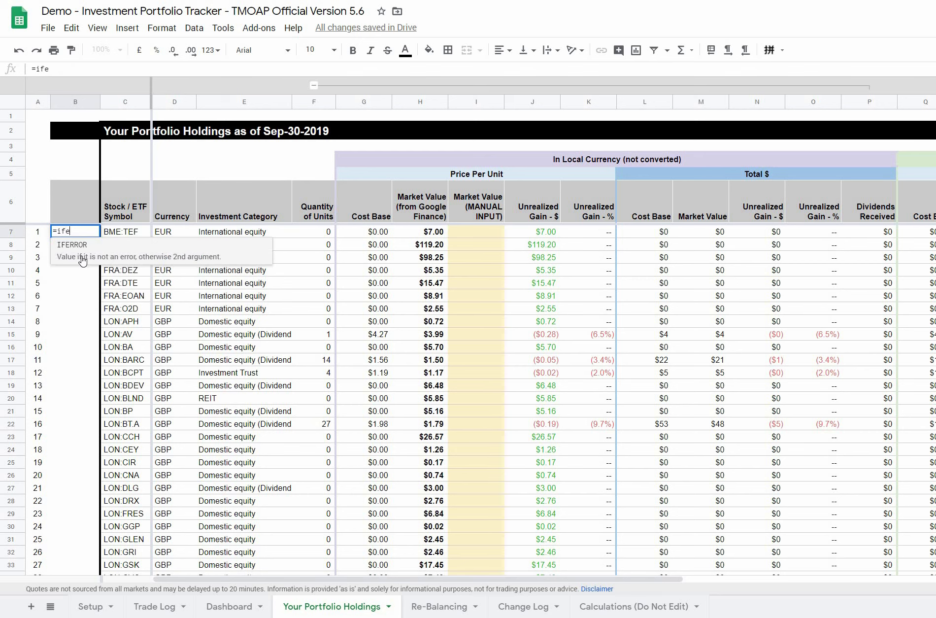
{"action": "left_click", "coordinate": [83, 260]}
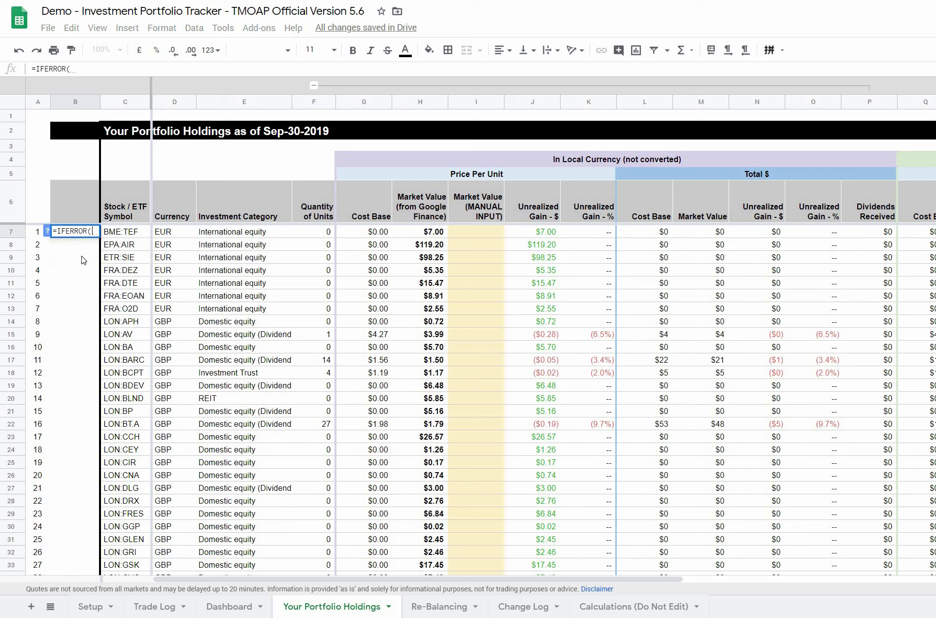
{"action": "type", "text": "googl"}
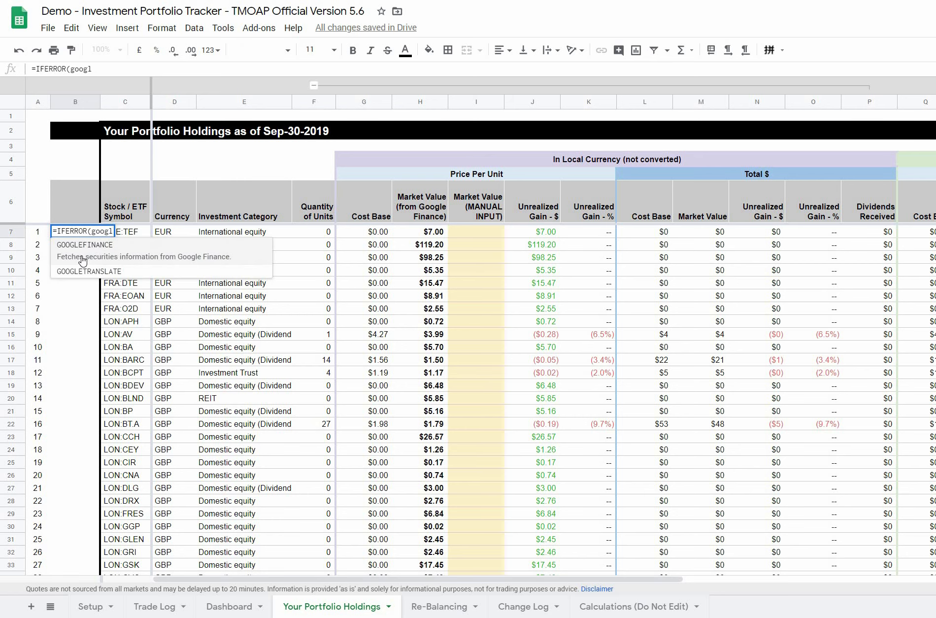
{"action": "left_click", "coordinate": [83, 259]}
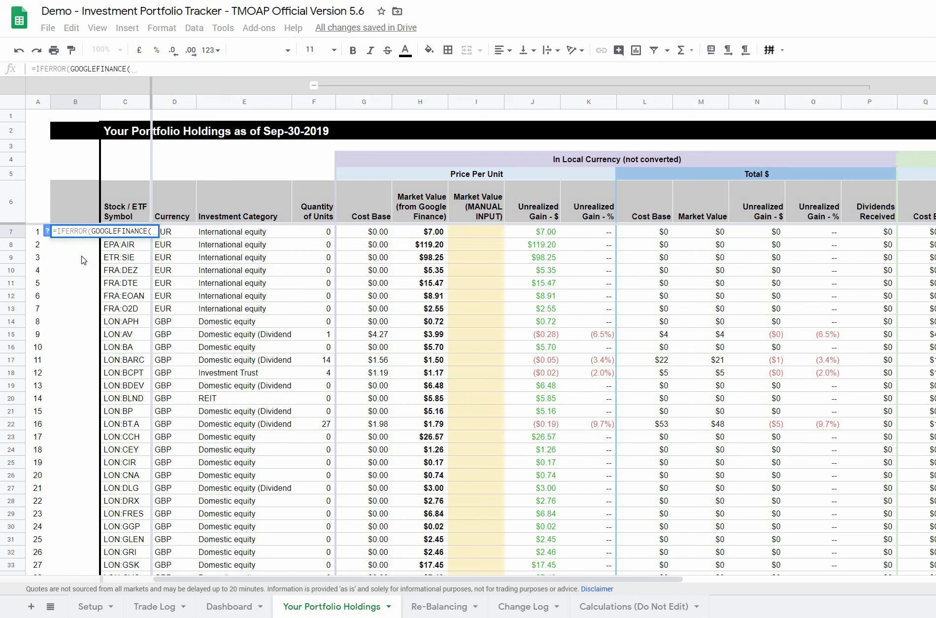
{"action": "key", "text": "Right"}
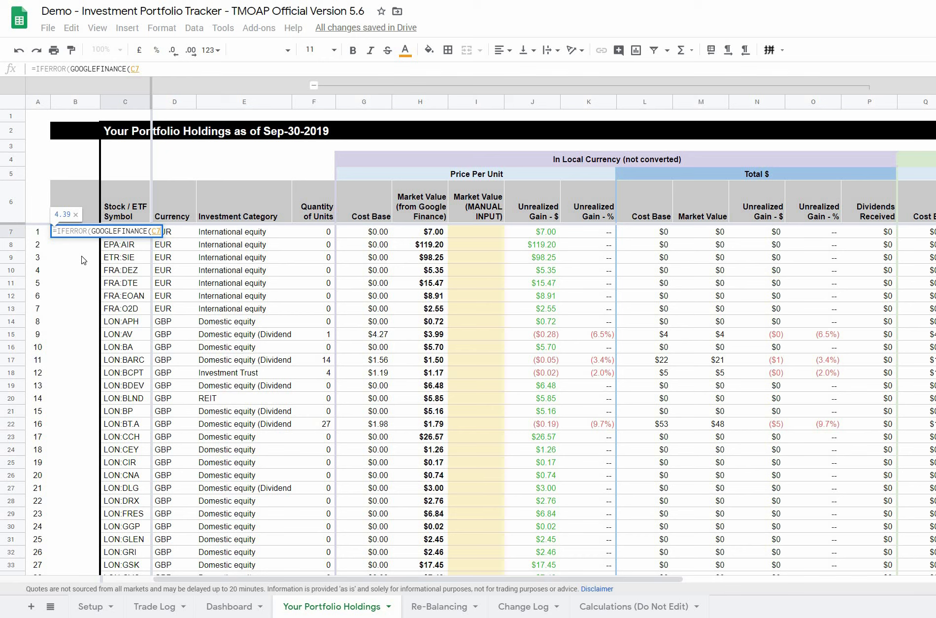
{"action": "type", "text": ", "}
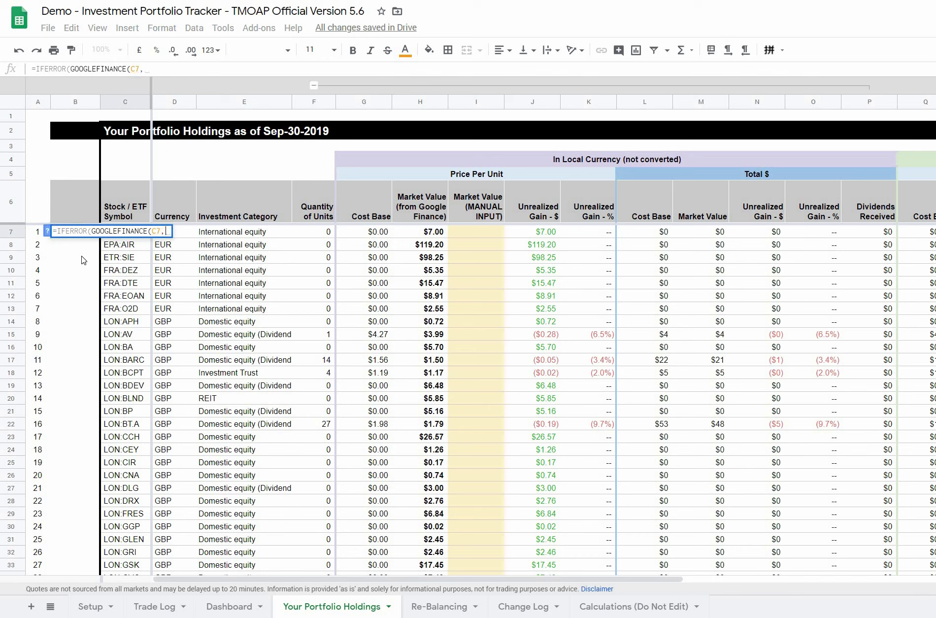
{"action": "type", "text": "\""}
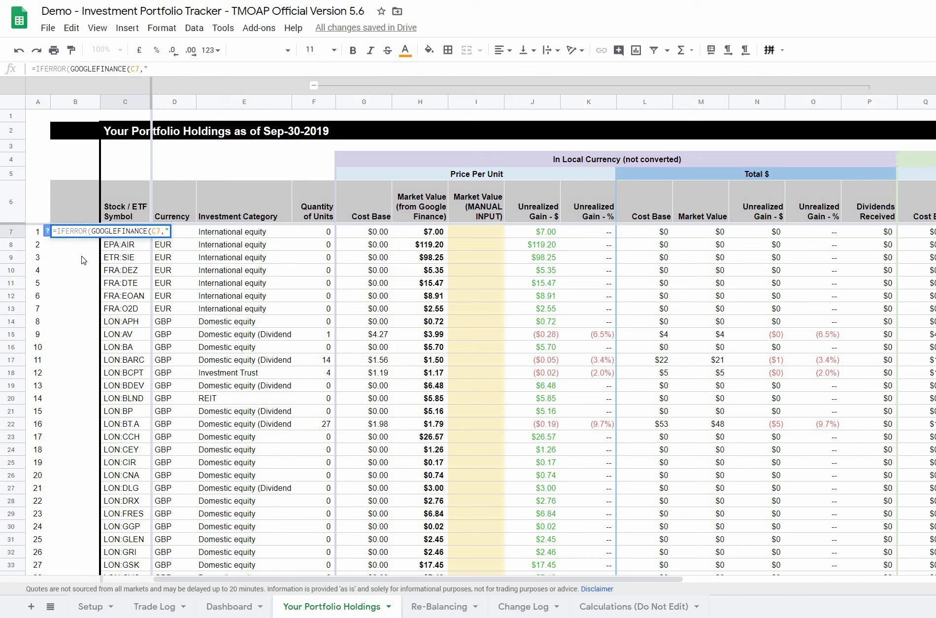
{"action": "type", "text": "name"}
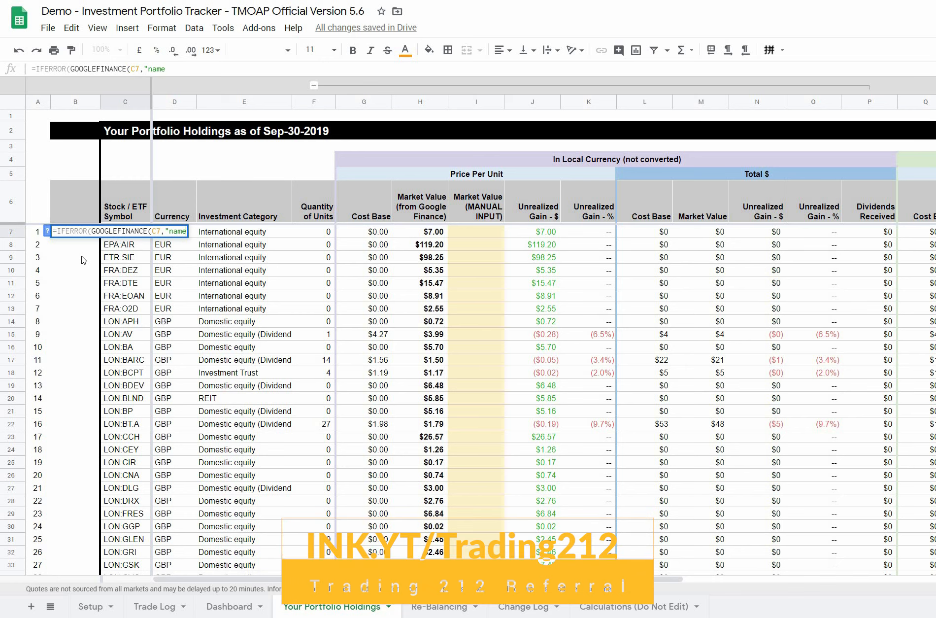
{"action": "type", "text": "\""}
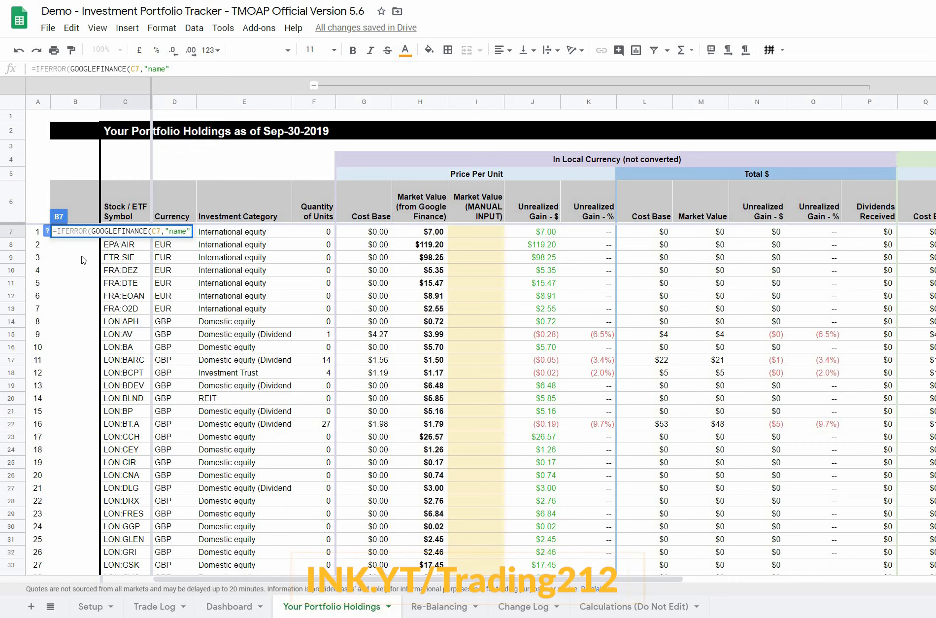
{"action": "type", "text": ")"}
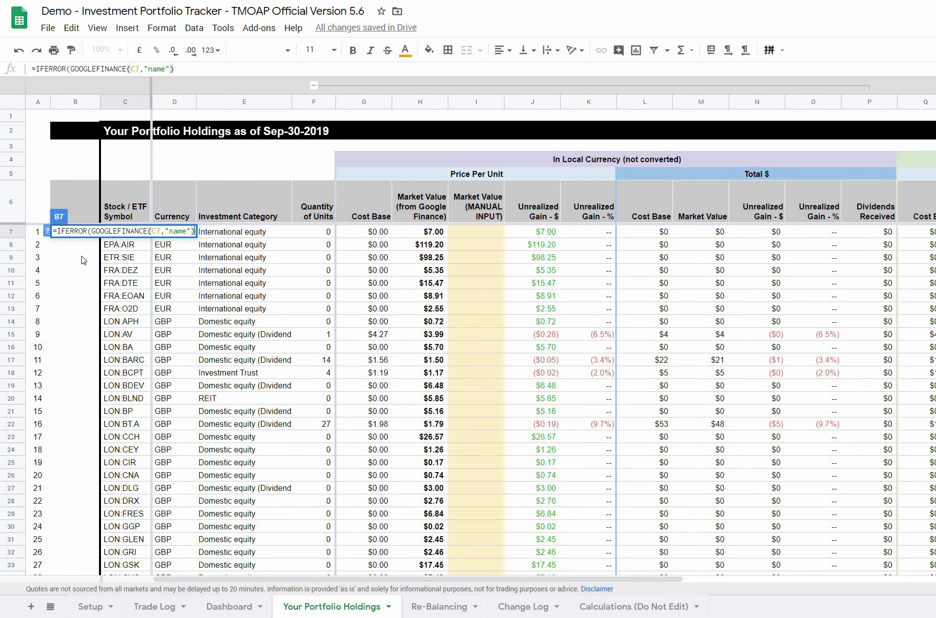
{"action": "type", "text": ")"}
{"action": "key", "text": "Return"}
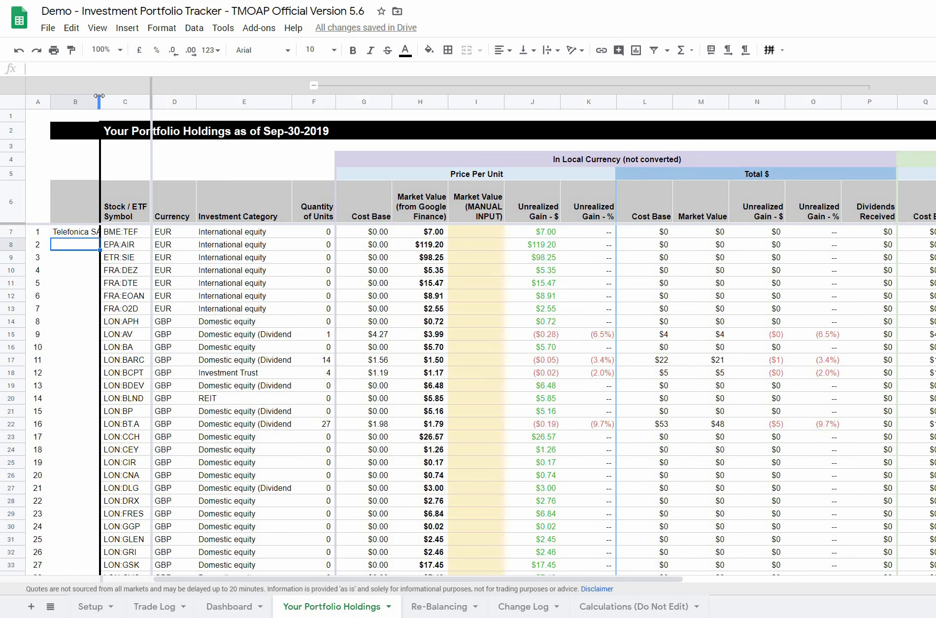
{"action": "left_click_drag", "start_coordinate": [99, 102], "coordinate": [104, 102]}
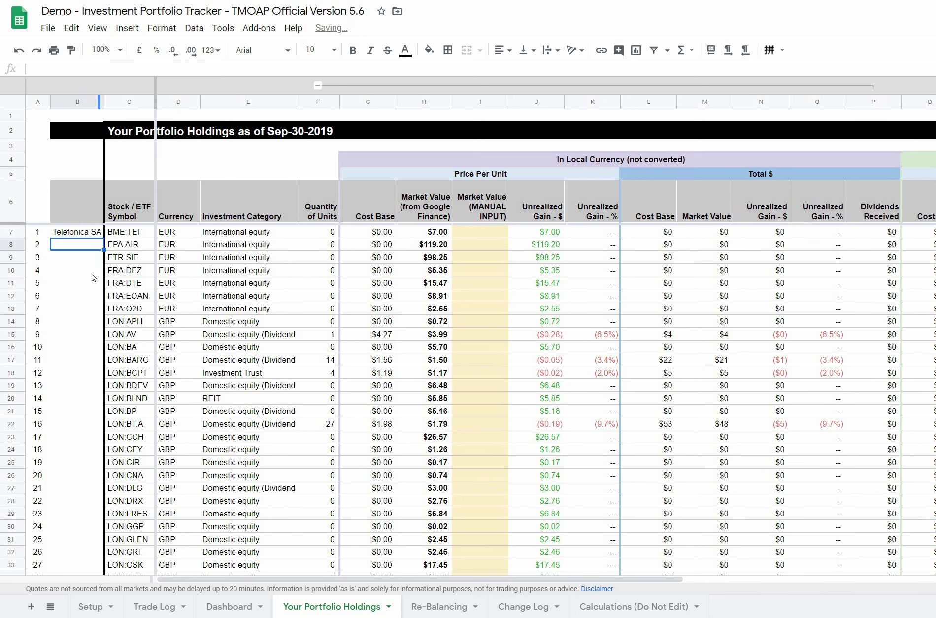
- Merge the sheet's title cell C2 with the empty black cell B2 beside it
{"action": "left_click", "coordinate": [91, 235]}
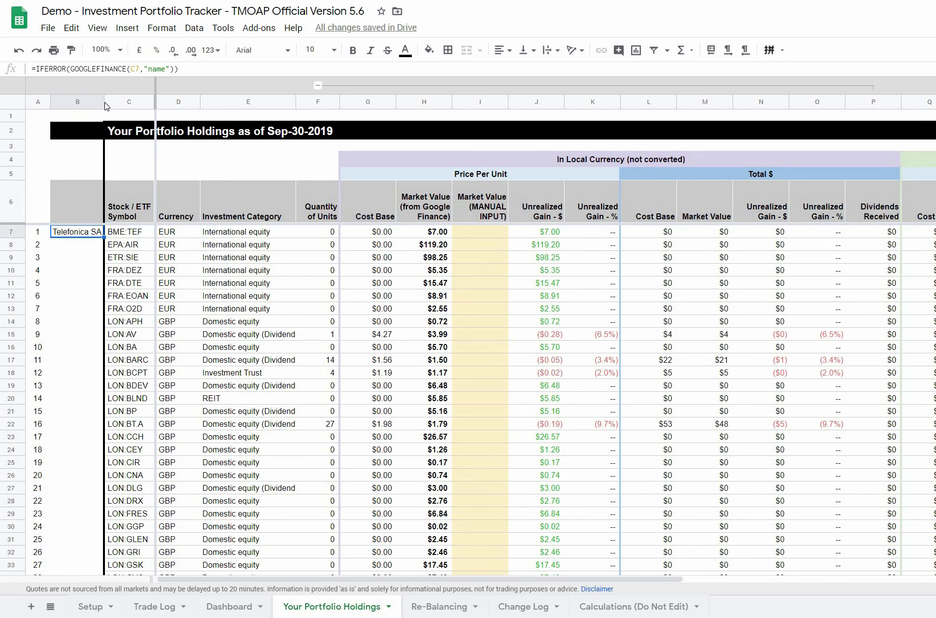
{"action": "left_click", "coordinate": [119, 134]}
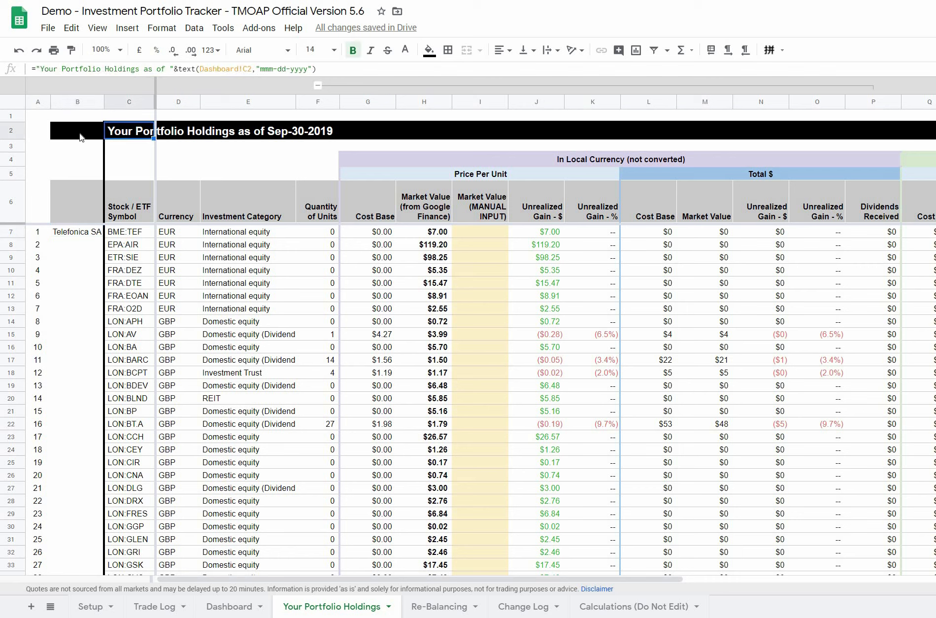
{"action": "left_click", "coordinate": [102, 133]}
{"action": "left_click", "coordinate": [118, 132]}
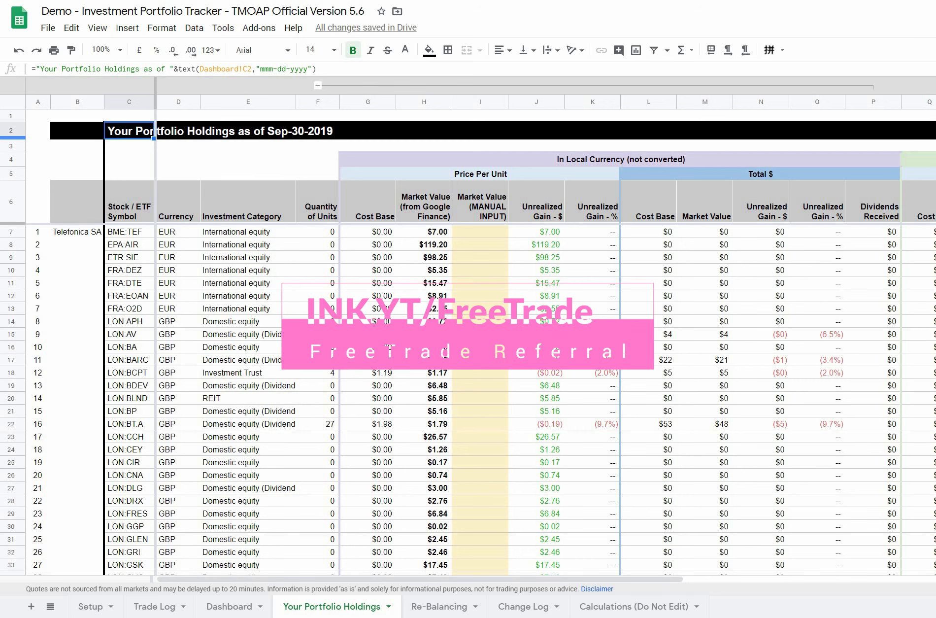
{"action": "left_click_drag", "start_coordinate": [75, 133], "coordinate": [123, 130]}
{"action": "left_click", "coordinate": [459, 52]}
{"action": "left_click", "coordinate": [163, 159]}
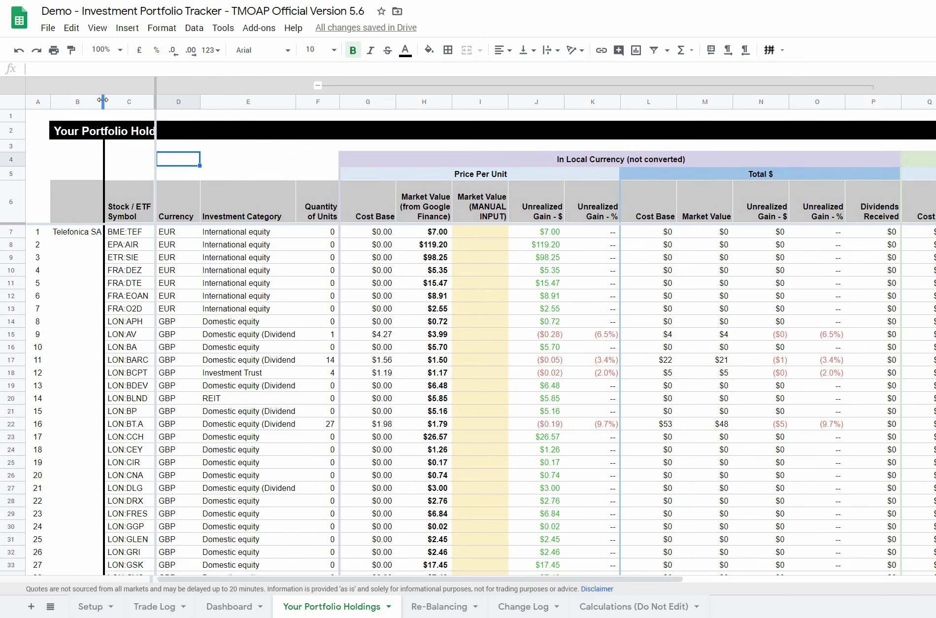
- Auto-fit column B's width and fill the company-name formula from B7 down the whole holdings list
{"action": "double_click", "coordinate": [104, 102]}
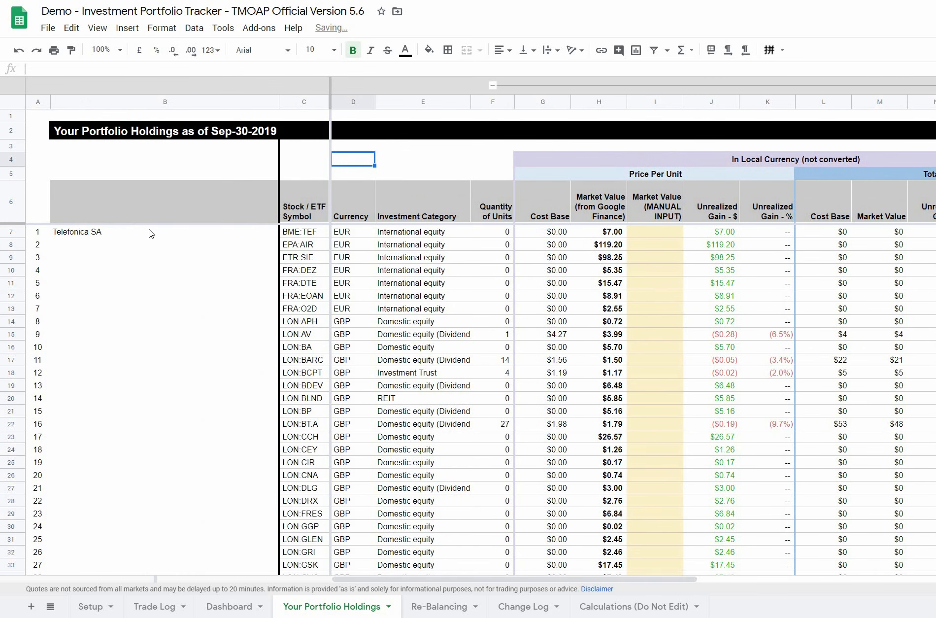
{"action": "left_click", "coordinate": [273, 233]}
{"action": "left_click_drag", "start_coordinate": [277, 237], "coordinate": [257, 480]}
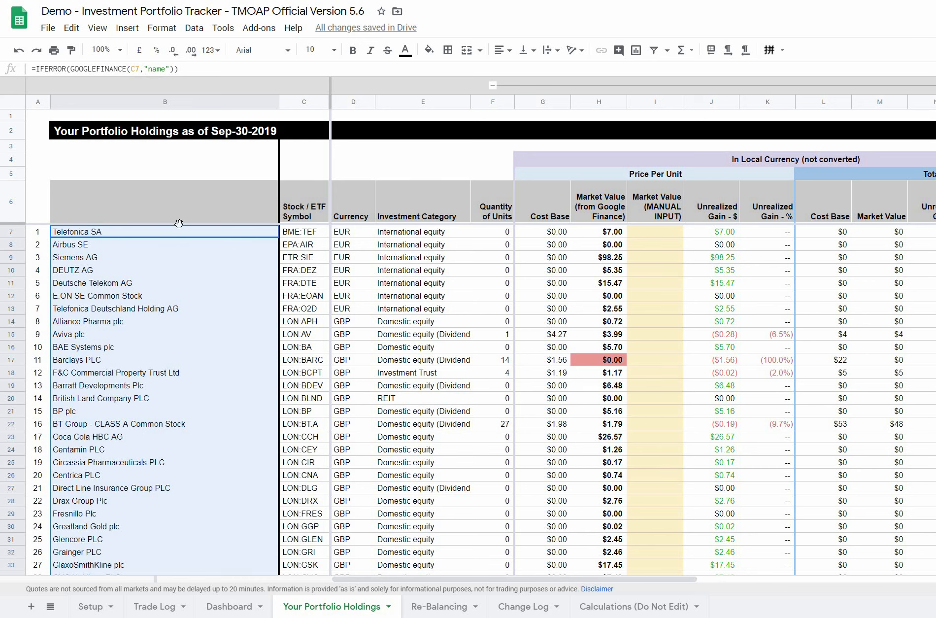
{"action": "scroll", "coordinate": [165, 529], "scroll_direction": "down", "scroll_amount": 16}
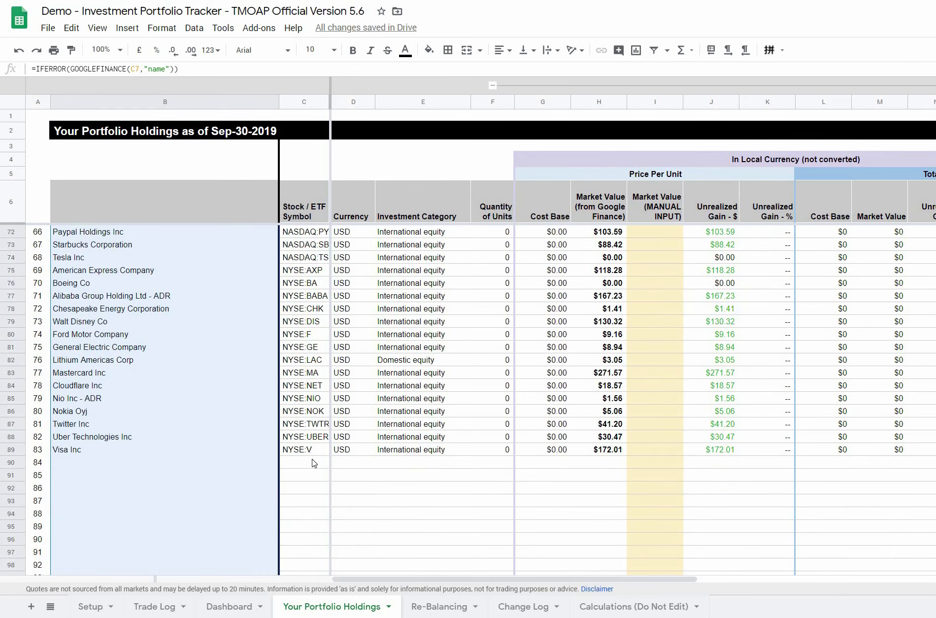
{"action": "left_click", "coordinate": [315, 464]}
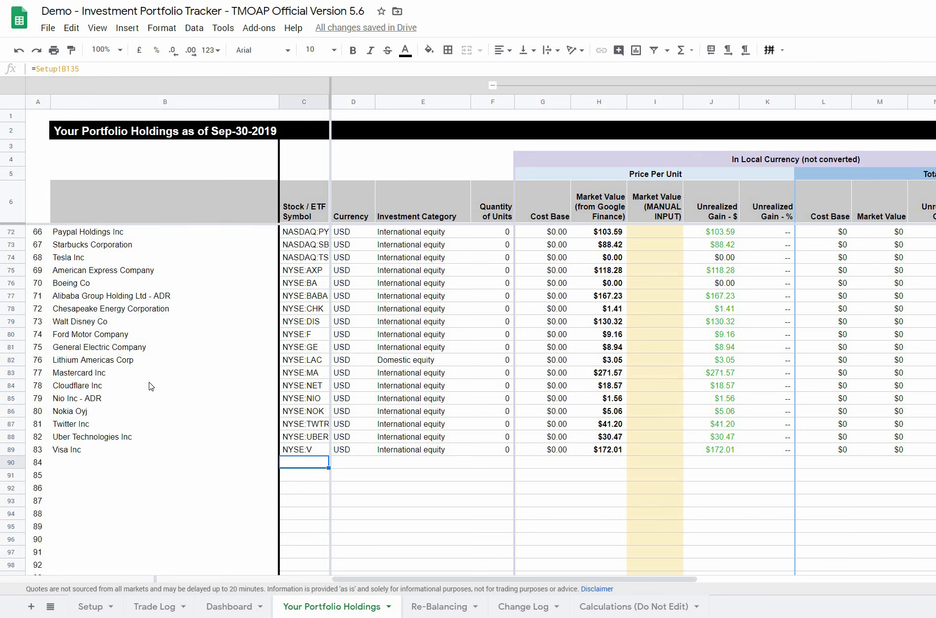
{"action": "scroll", "coordinate": [151, 386], "scroll_direction": "up", "scroll_amount": 16}
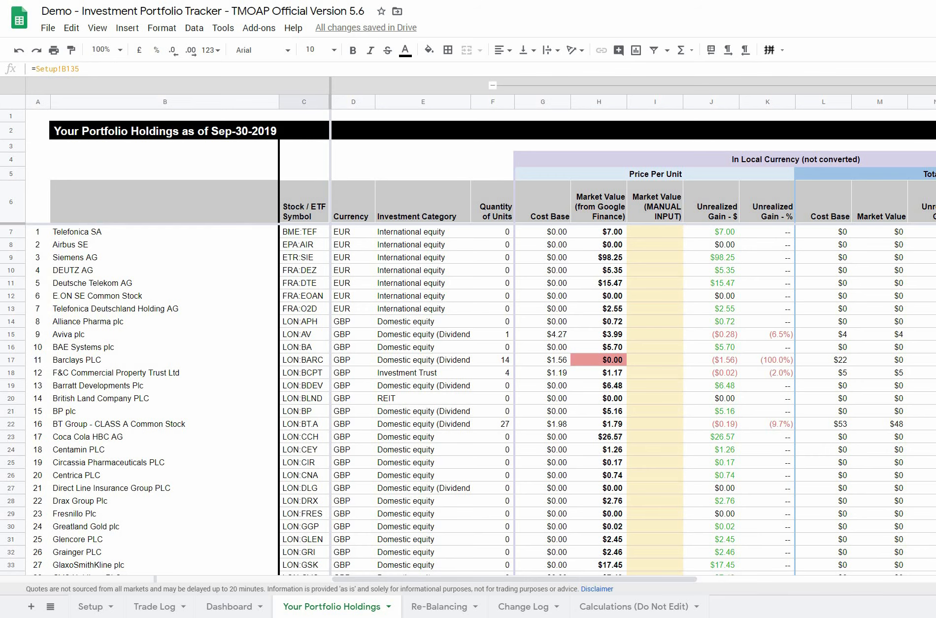
- On the Trade Log sheet, insert one column before Stock / ETF Symbol and open the dropdown of its cell D5
{"action": "left_click", "coordinate": [155, 606]}
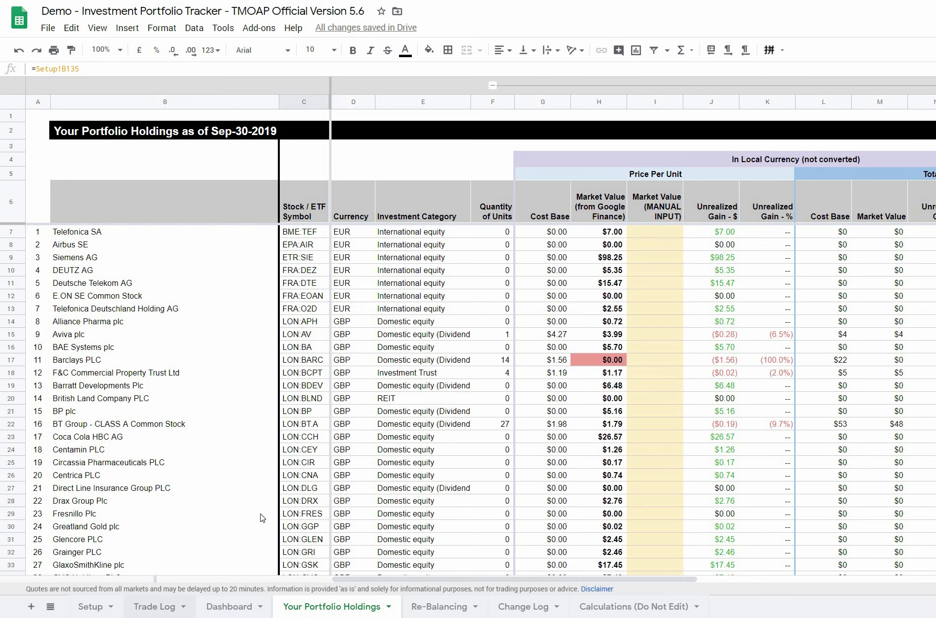
{"action": "left_click", "coordinate": [315, 102]}
{"action": "right_click", "coordinate": [316, 102]}
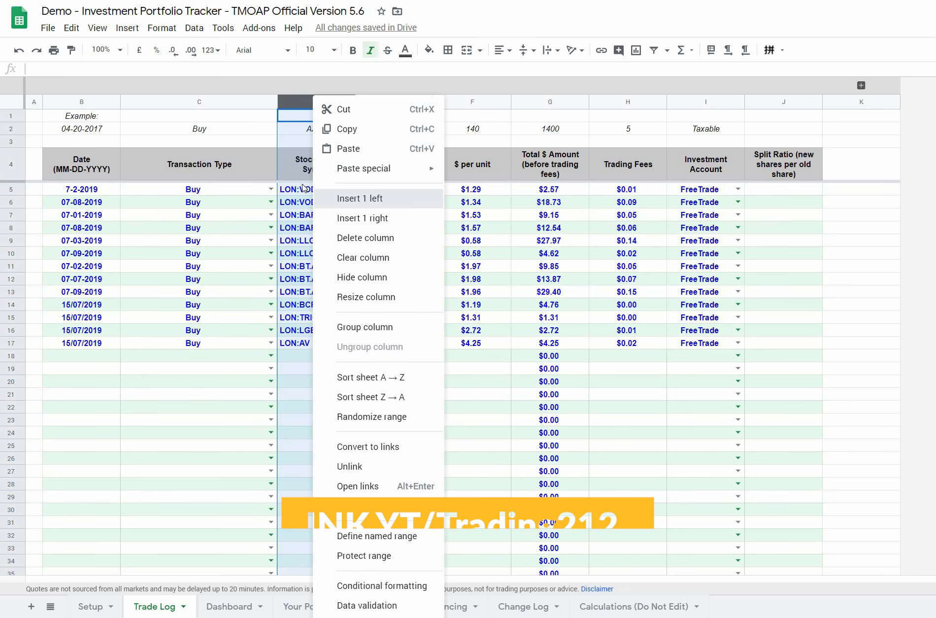
{"action": "left_click", "coordinate": [326, 198]}
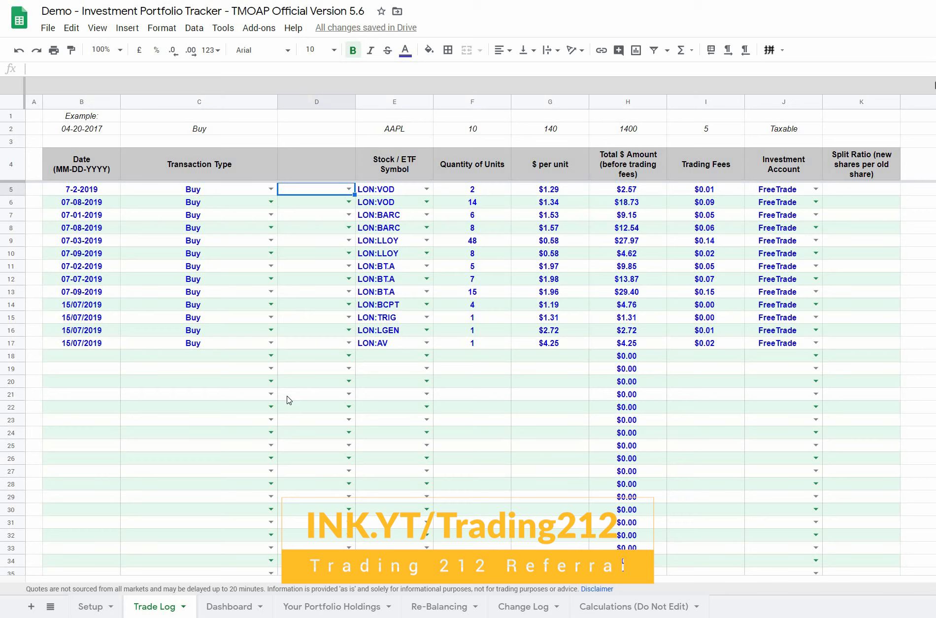
{"action": "left_click", "coordinate": [349, 190]}
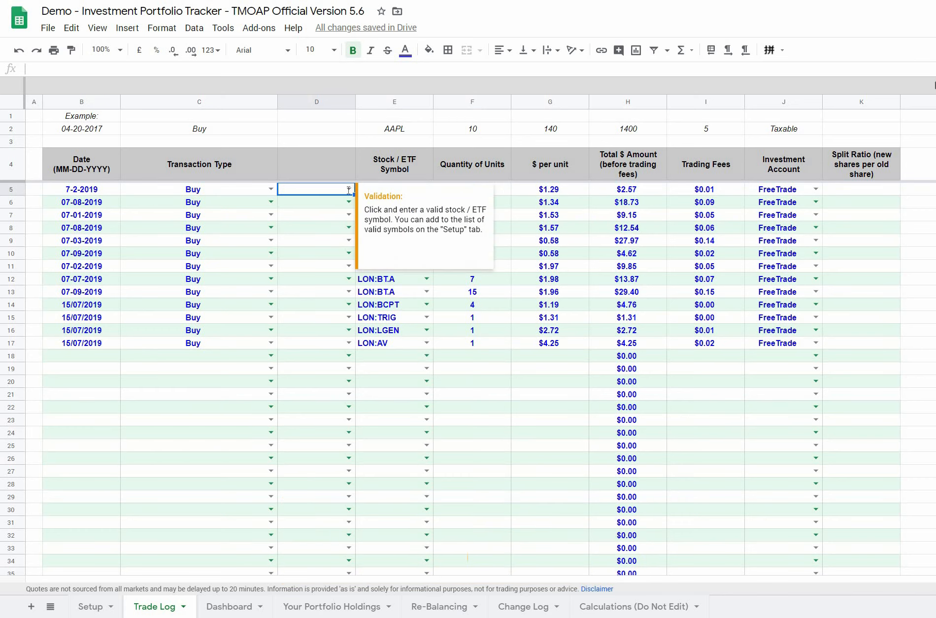
- Remove the data validation from the new column D on the Trade Log, from D5 down to the last row
{"action": "left_click", "coordinate": [349, 189]}
{"action": "left_click", "coordinate": [321, 176]}
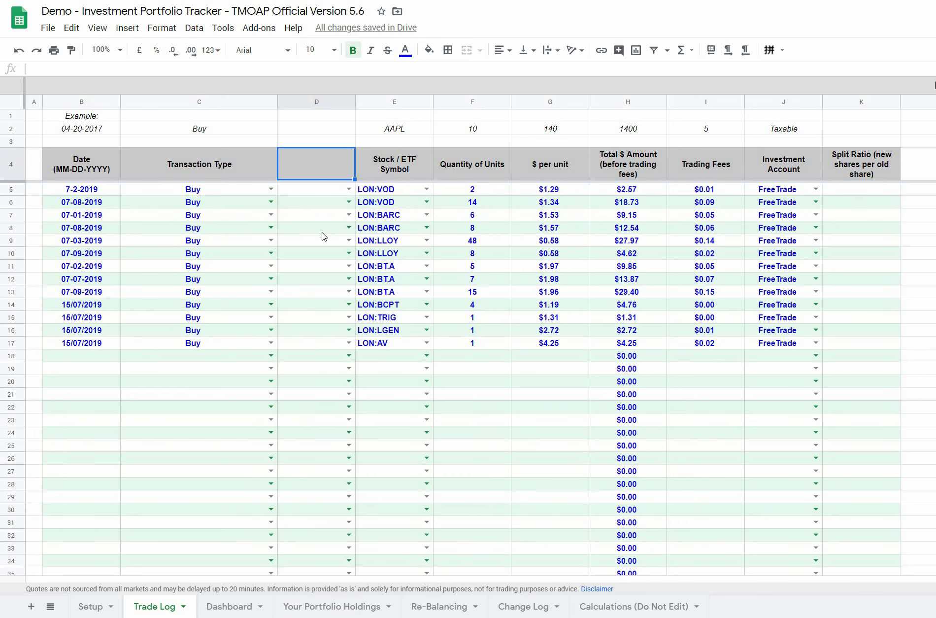
{"action": "left_click_drag", "start_coordinate": [315, 190], "coordinate": [310, 516]}
{"action": "key", "text": "ctrl+shift+Down"}
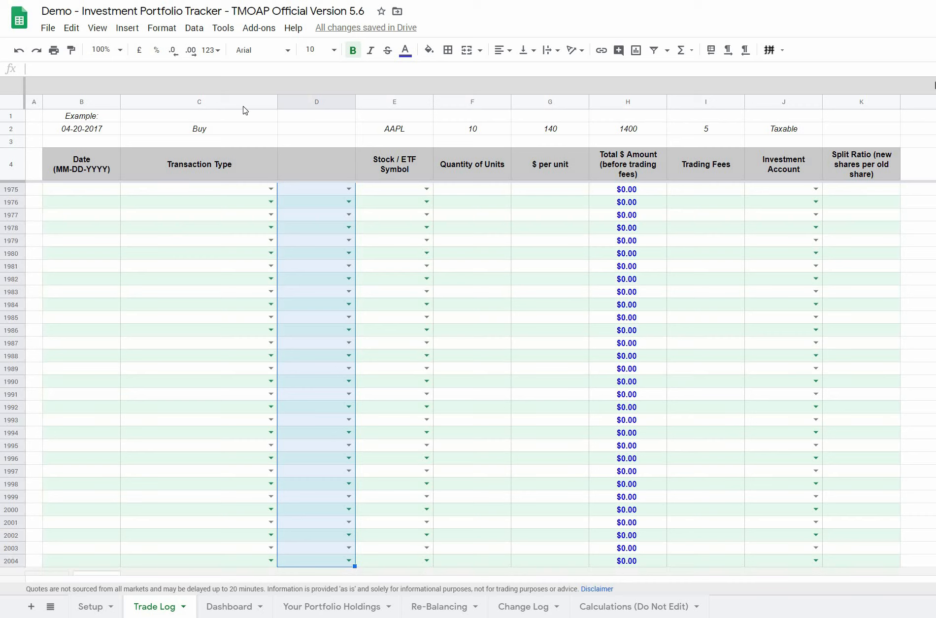
{"action": "left_click", "coordinate": [223, 28]}
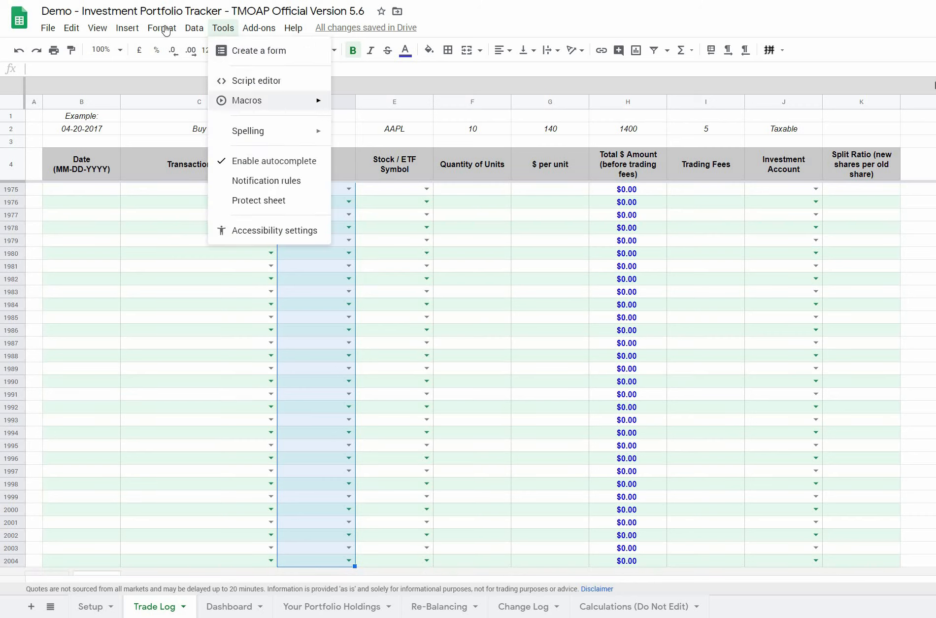
{"action": "left_click", "coordinate": [195, 28]}
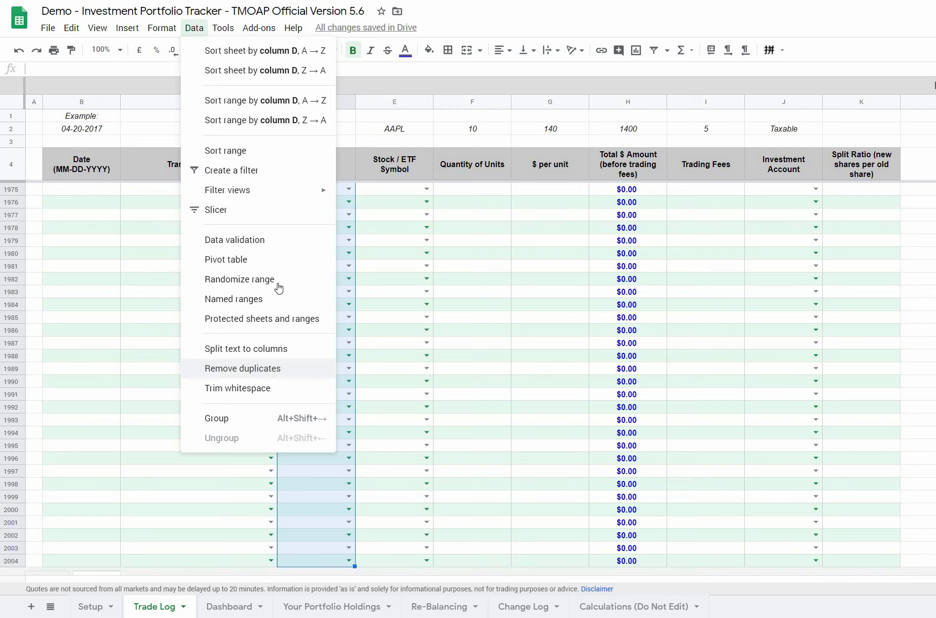
{"action": "key", "text": "Escape"}
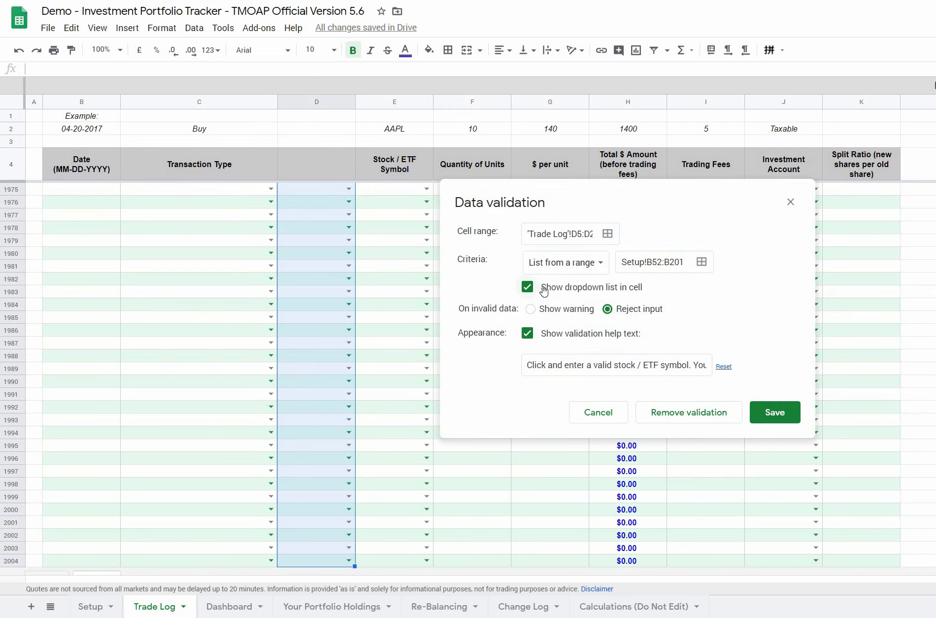
{"action": "left_click", "coordinate": [762, 427]}
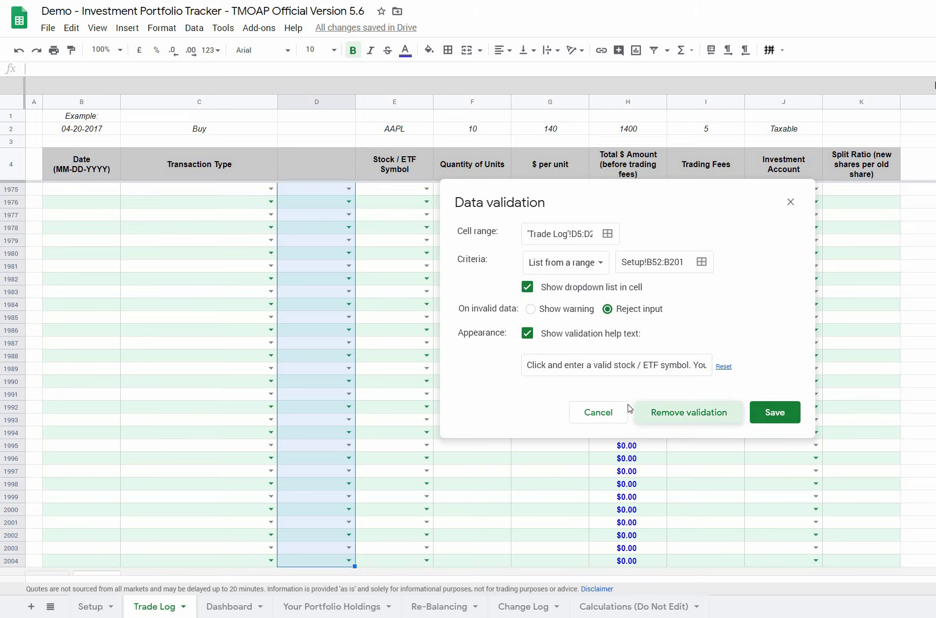
- Return to the top of the Trade Log and select D5, the new column's first entry row
{"action": "scroll", "coordinate": [337, 424], "scroll_direction": "up", "scroll_amount": 20}
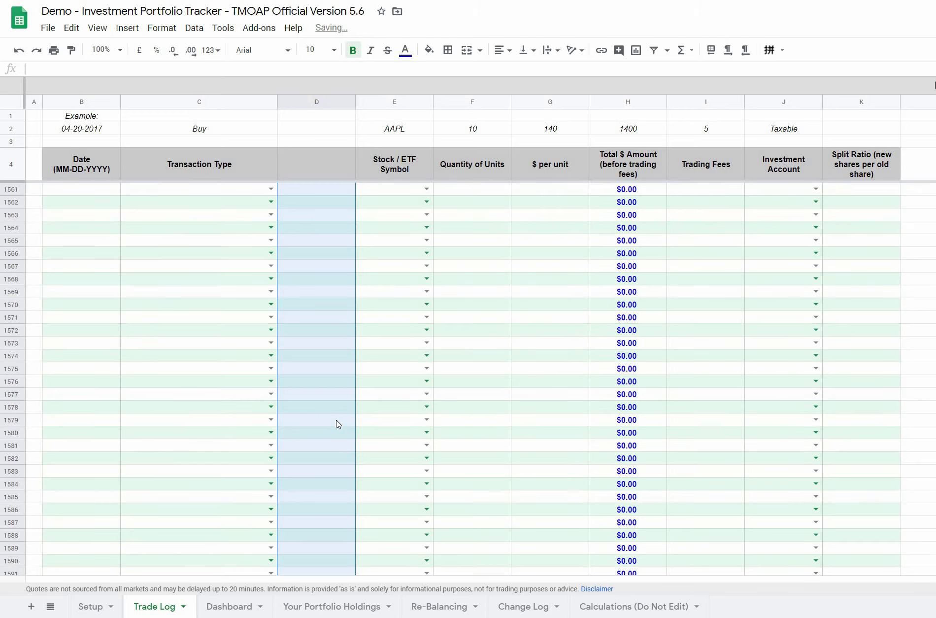
{"action": "scroll", "coordinate": [340, 426], "scroll_direction": "up", "scroll_amount": 20}
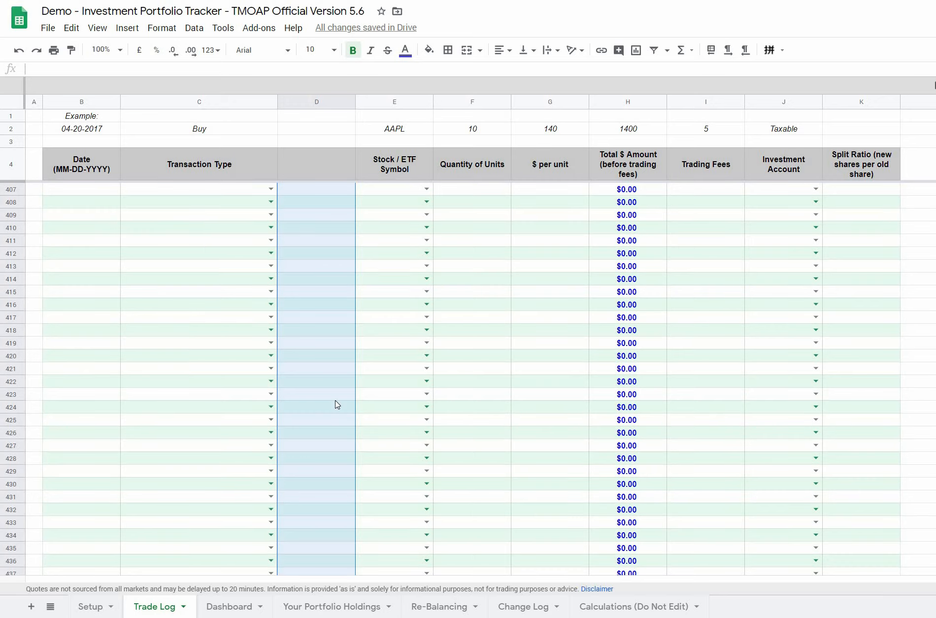
{"action": "left_click", "coordinate": [336, 400]}
{"action": "key", "text": "ctrl+shift+Up"}
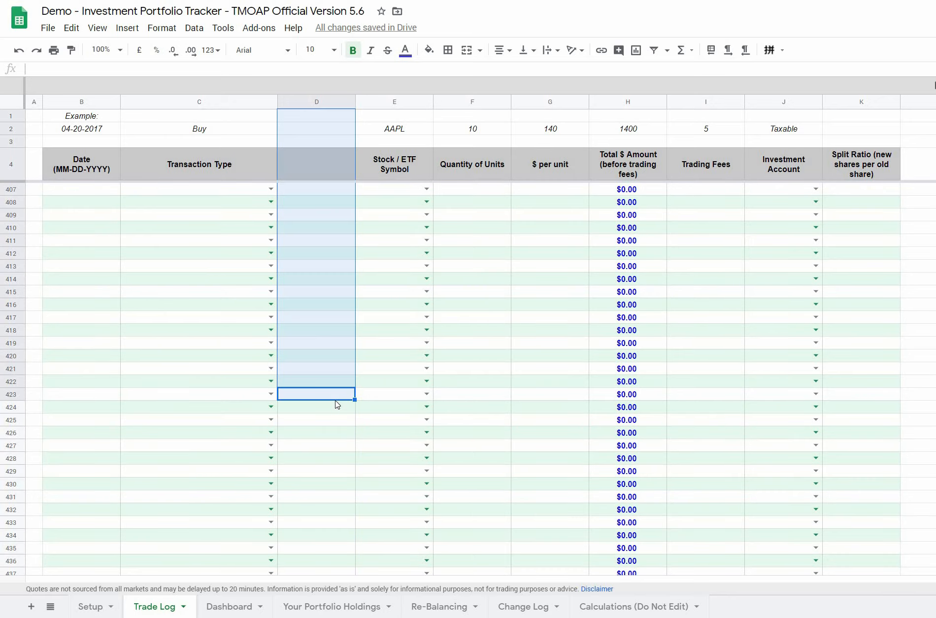
{"action": "left_click", "coordinate": [318, 134]}
{"action": "key", "text": "Down"}
{"action": "key", "text": "Down"}
{"action": "key", "text": "Down"}
{"action": "key", "text": "Down"}
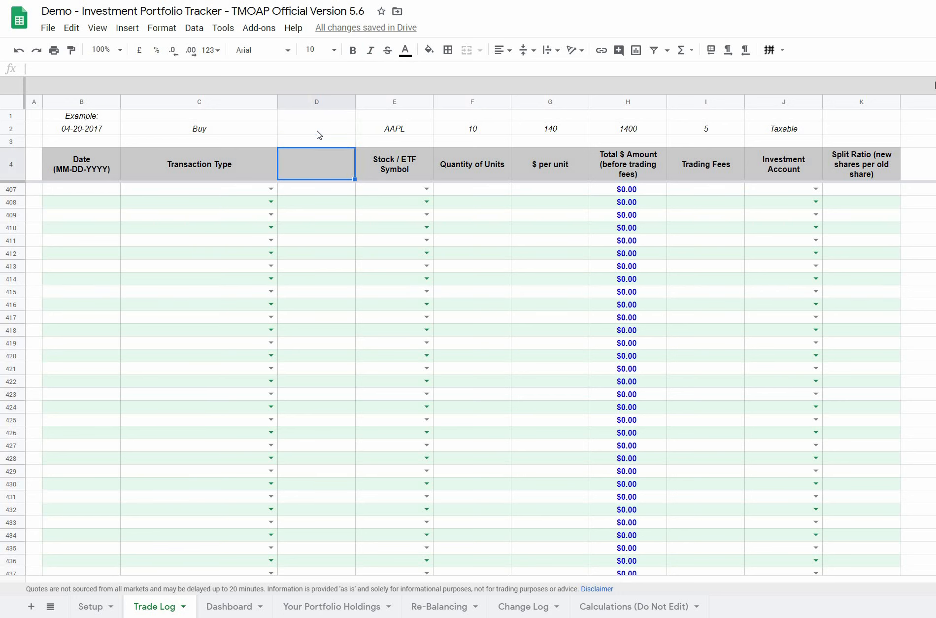
{"action": "key", "text": "Up"}
{"action": "key", "text": "Up"}
{"action": "key", "text": "Up"}
{"action": "key", "text": "Up"}
{"action": "key", "text": "Up"}
{"action": "key", "text": "Down"}
{"action": "key", "text": "Down"}
{"action": "key", "text": "Down"}
{"action": "key", "text": "Down"}
{"action": "key", "text": "Down"}
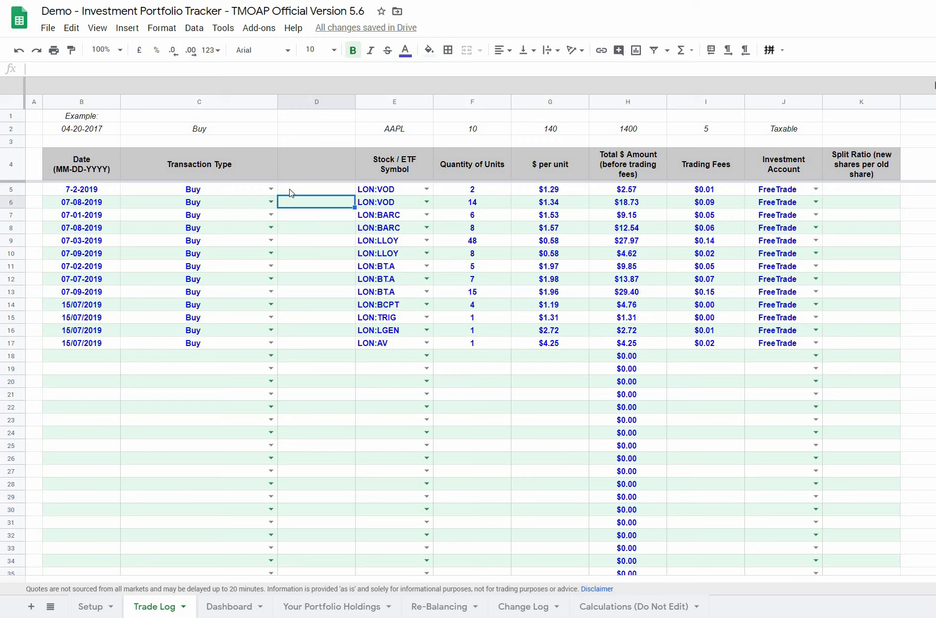
{"action": "key", "text": "Up"}
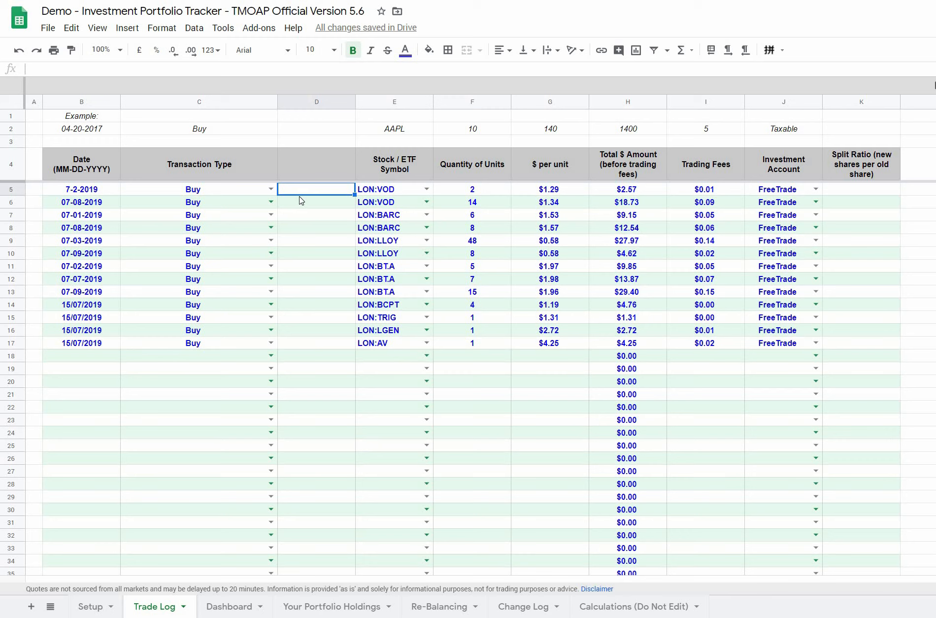
- Start an INDEX formula in D5 using the company names B7:B156 on the Your Portfolio Holdings sheet as its range
{"action": "type", "text": "ind"}
{"action": "key", "text": "BackSpace"}
{"action": "key", "text": "BackSpace"}
{"action": "type", "text": "=index("}
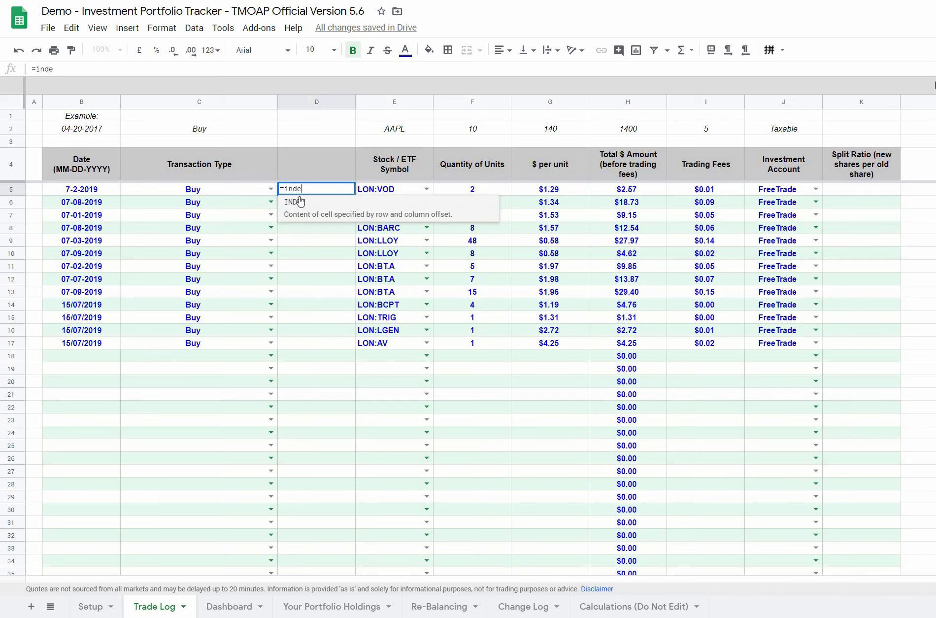
{"action": "left_click", "coordinate": [229, 606]}
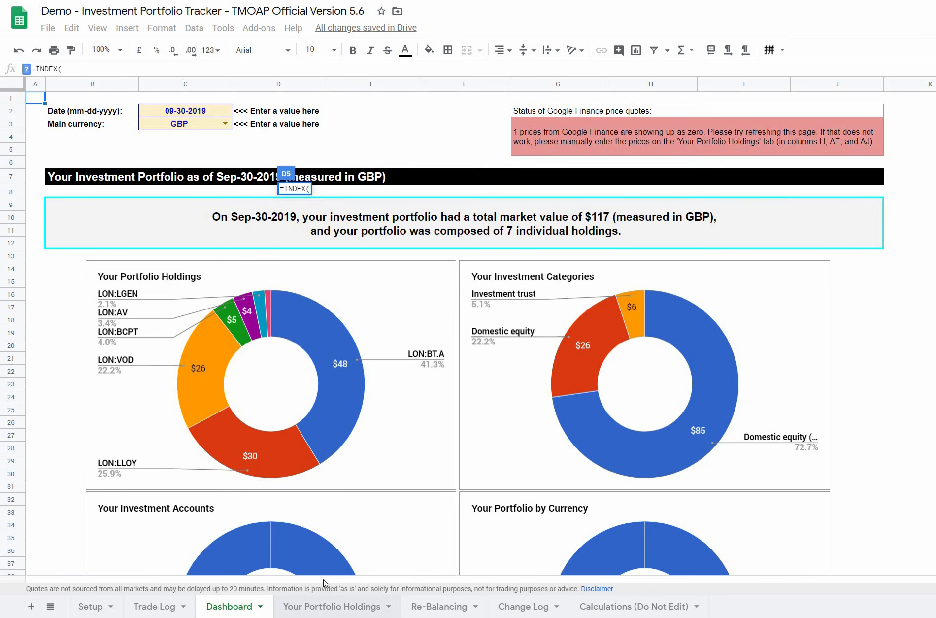
{"action": "left_click", "coordinate": [325, 605]}
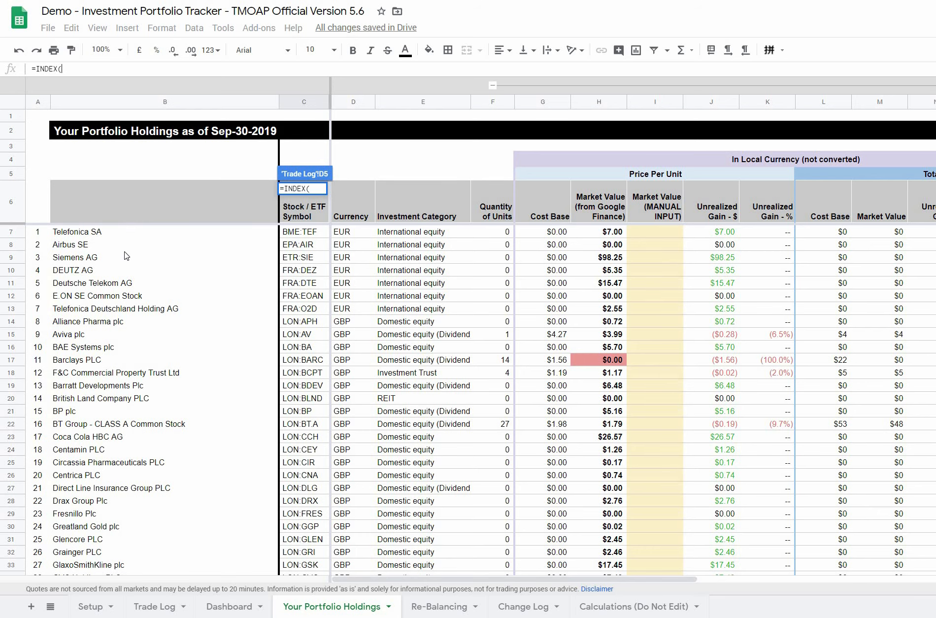
{"action": "left_click_drag", "start_coordinate": [124, 232], "coordinate": [160, 488]}
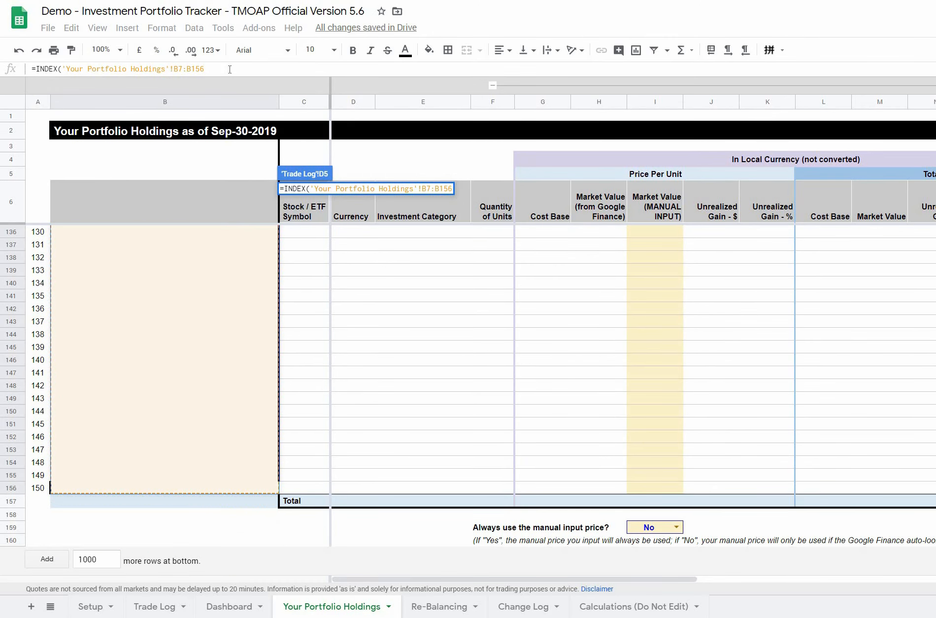
- Change the INDEX range in the formula to the absolute, open-ended reference $B$7:$B
{"action": "key", "text": "BackSpace"}
{"action": "key", "text": "BackSpace"}
{"action": "key", "text": "BackSpace"}
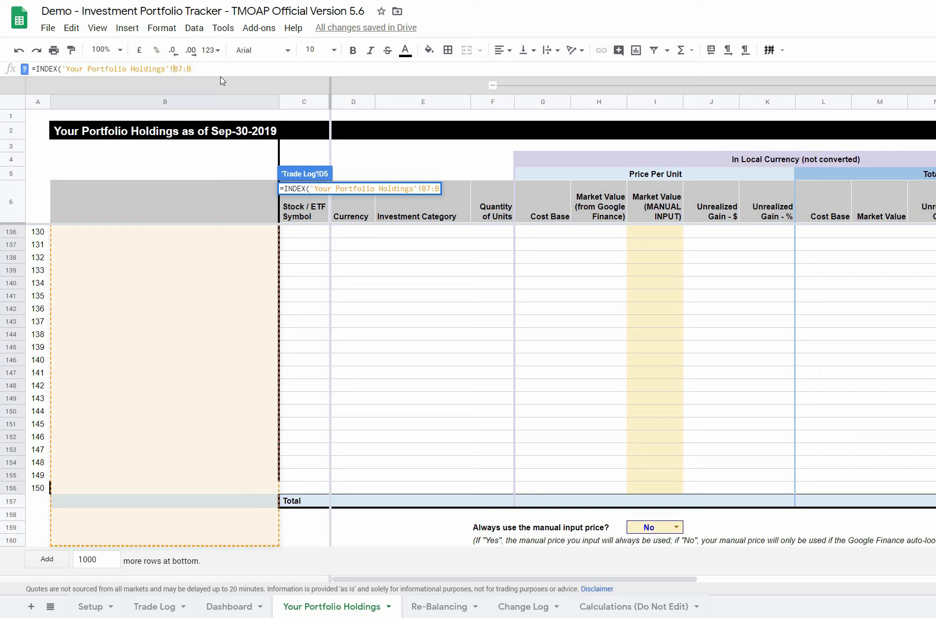
{"action": "type", "text": "$B$7:"}
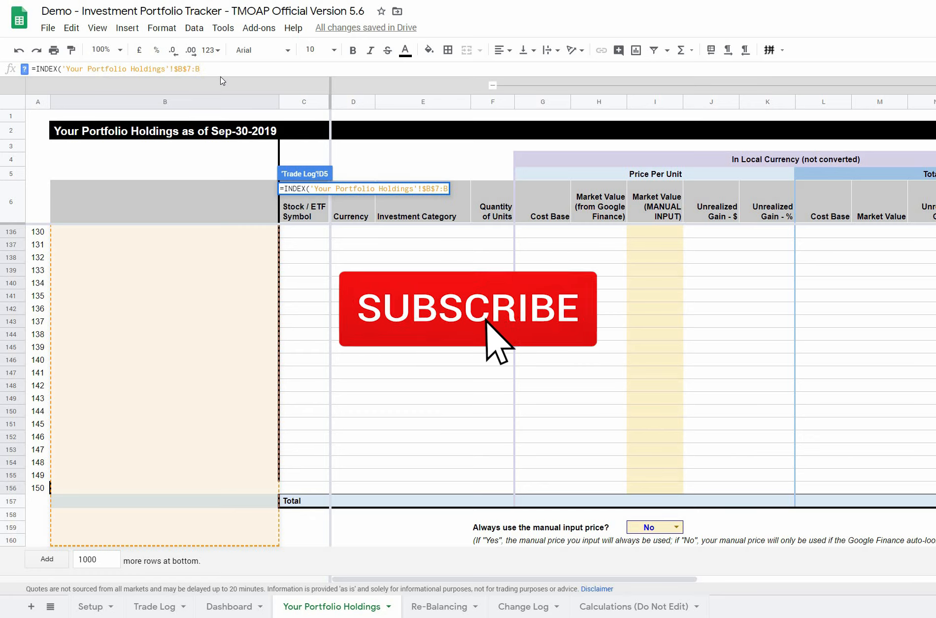
{"action": "type", "text": "$B"}
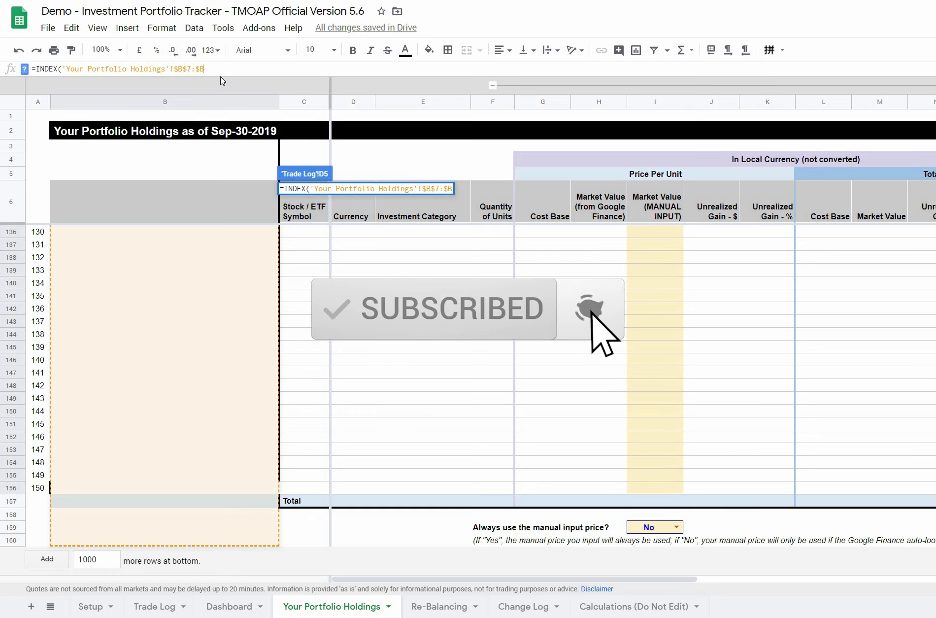
- Add a second argument to the INDEX formula, beginning with MATCH(1,($E5
{"action": "type", "text": ","}
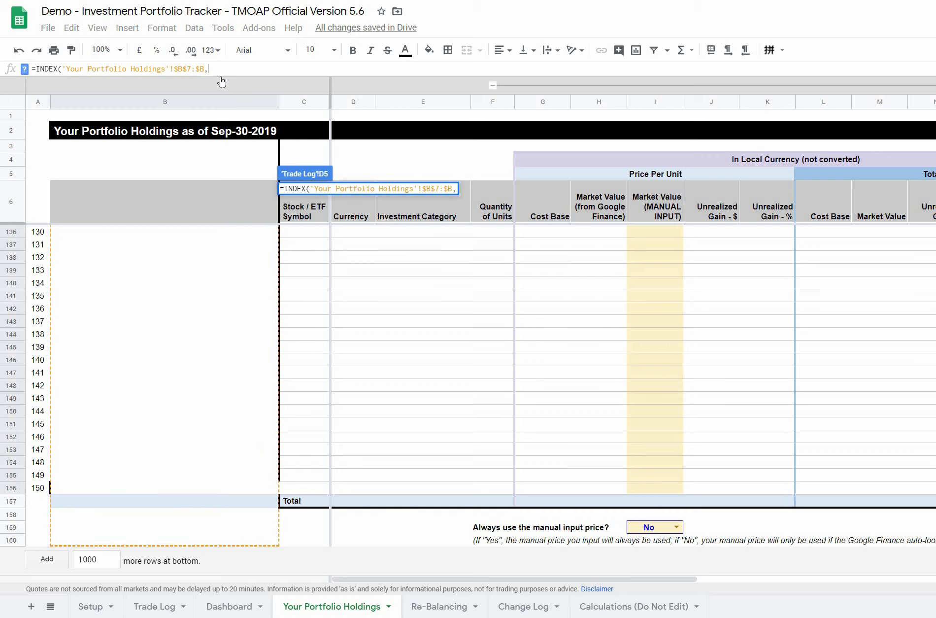
{"action": "type", "text": "mat"}
{"action": "left_click", "coordinate": [222, 82]}
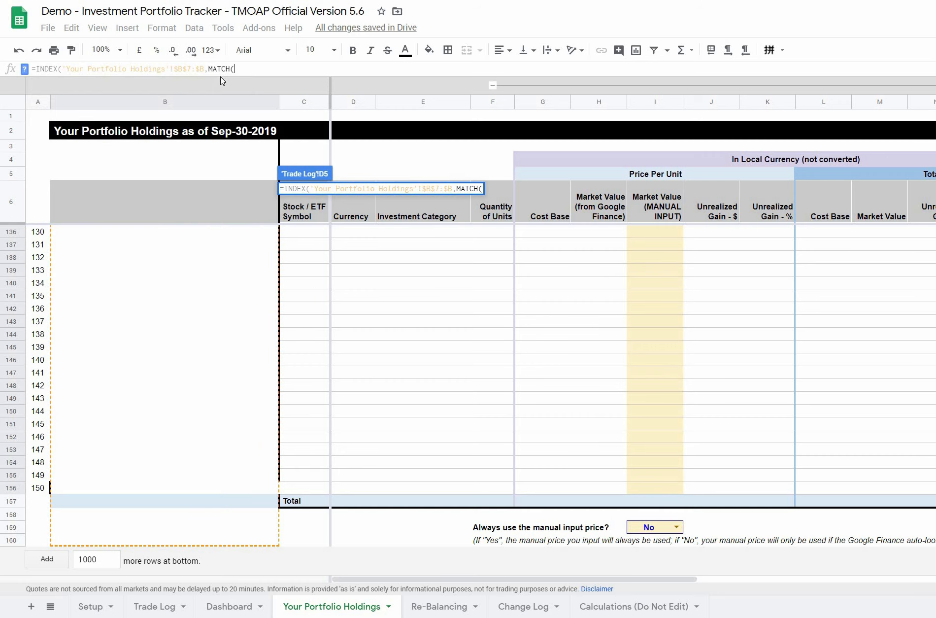
{"action": "type", "text": "1,($e5"}
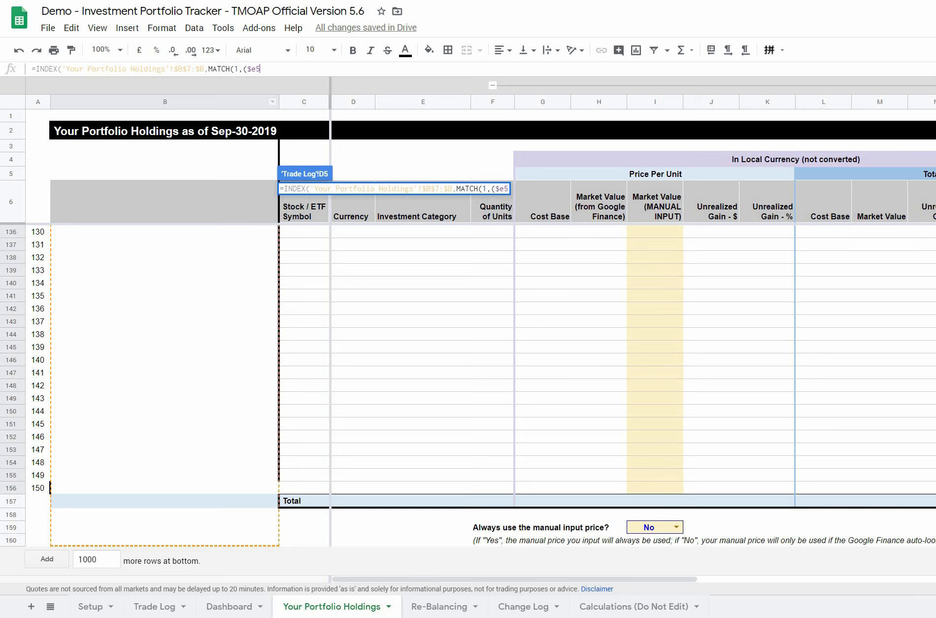
- Reopen D5's formula on the Trade Log, delete the closing brackets after $E5 and append an equals sign
{"action": "left_click", "coordinate": [220, 611]}
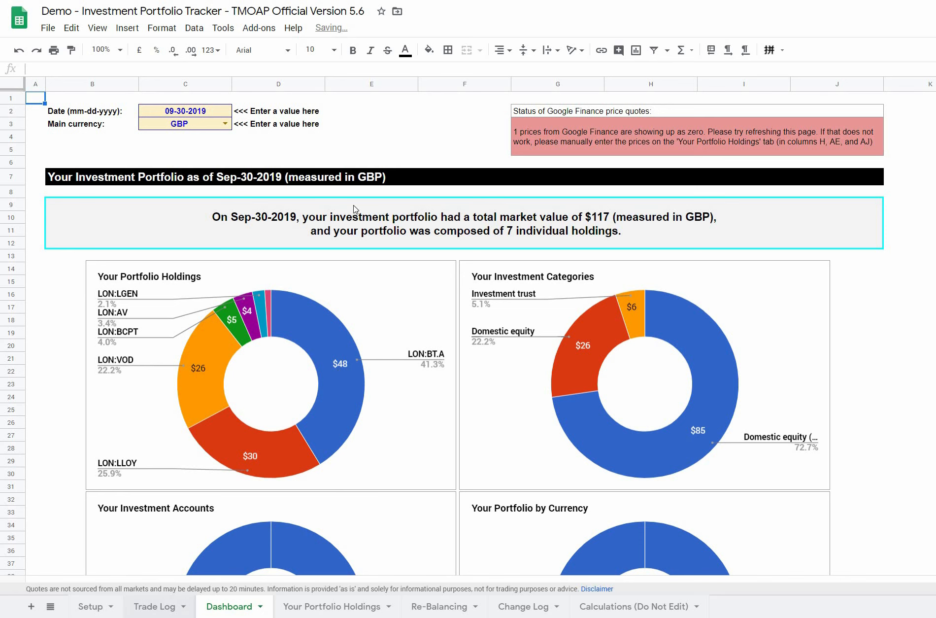
{"action": "key", "text": "ctrl+Page_Up"}
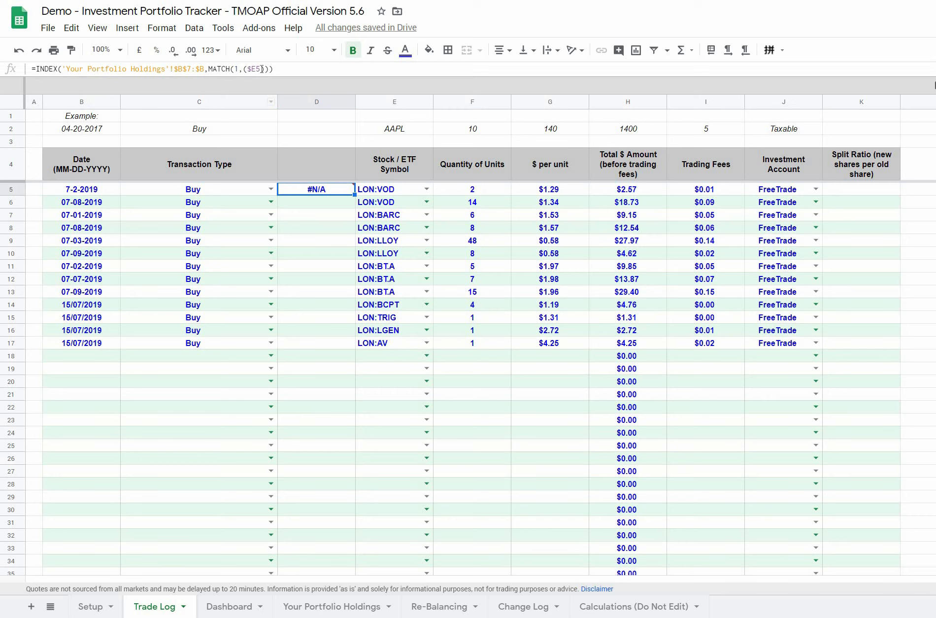
{"action": "left_click_drag", "start_coordinate": [261, 69], "coordinate": [341, 75]}
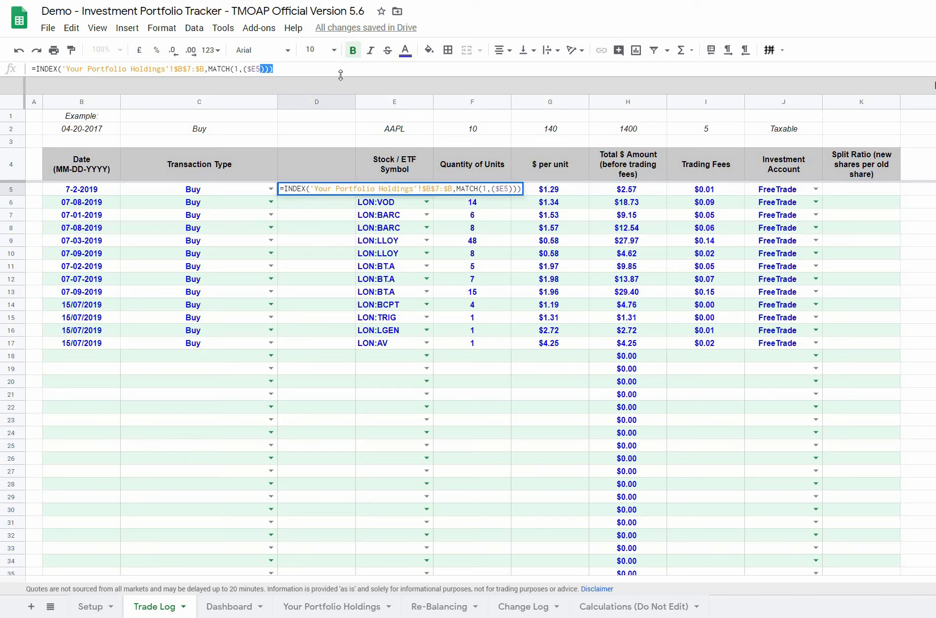
{"action": "key", "text": "BackSpace"}
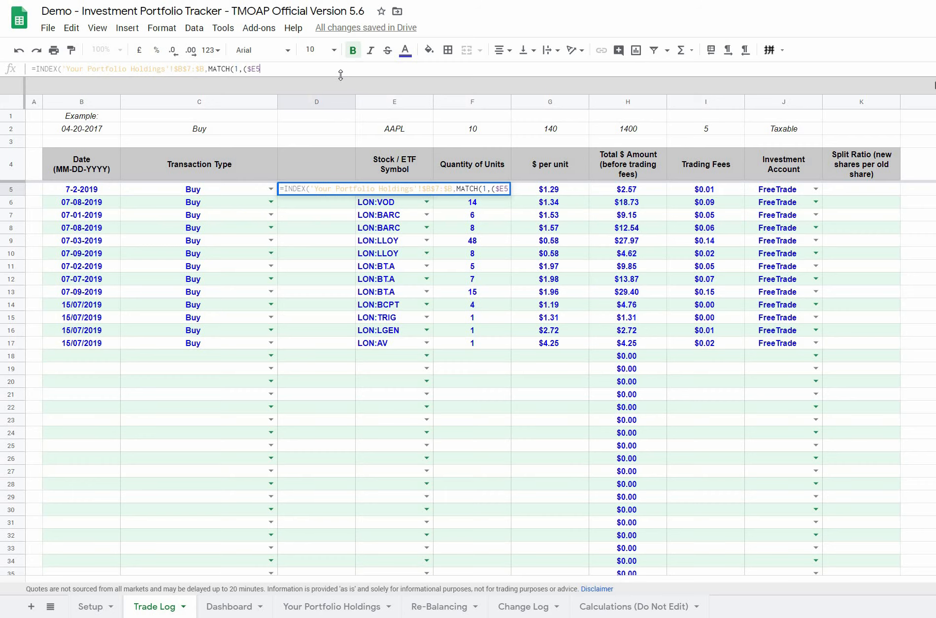
{"action": "type", "text": "="}
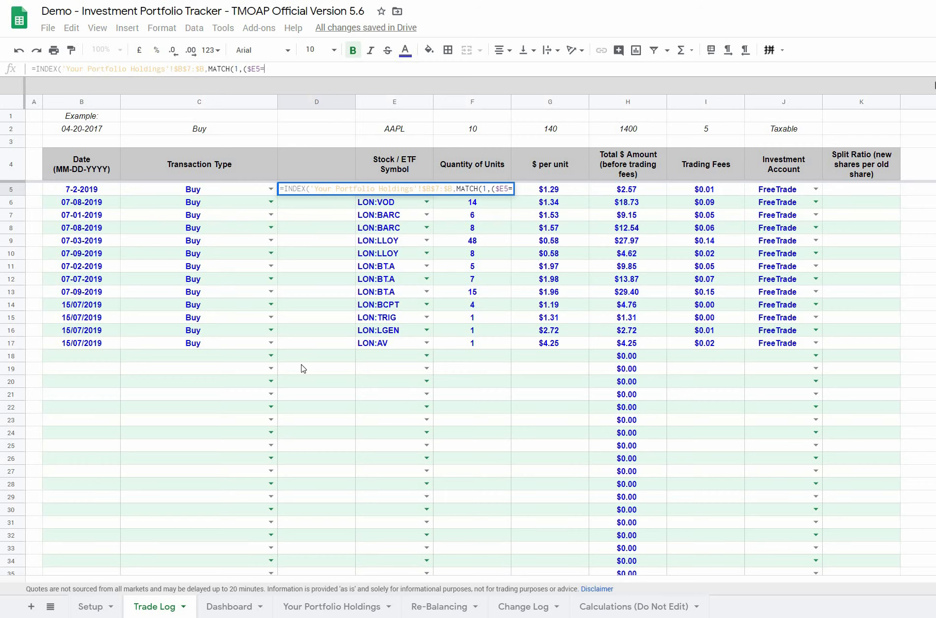
- Compare $E5 with the Stock / ETF Symbol column on Your Portfolio Holdings, trimming the selected range to start at C7 and end at column C
{"action": "left_click", "coordinate": [318, 607]}
{"action": "scroll", "coordinate": [307, 301], "scroll_direction": "up", "scroll_amount": 8}
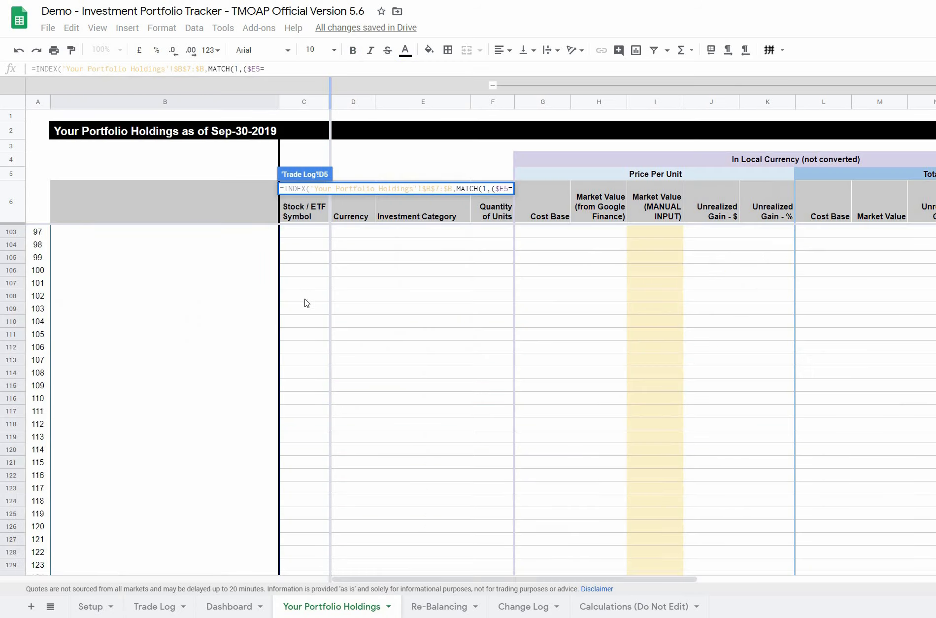
{"action": "scroll", "coordinate": [278, 306], "scroll_direction": "up", "scroll_amount": 20}
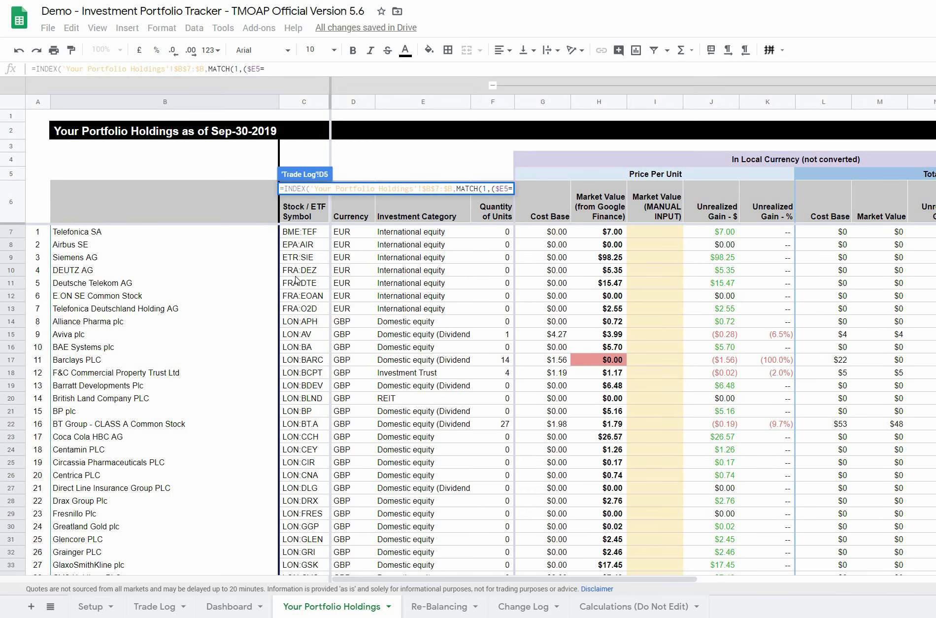
{"action": "left_click_drag", "start_coordinate": [298, 232], "coordinate": [303, 361]}
{"action": "key", "text": "BackSpace"}
{"action": "key", "text": "BackSpace"}
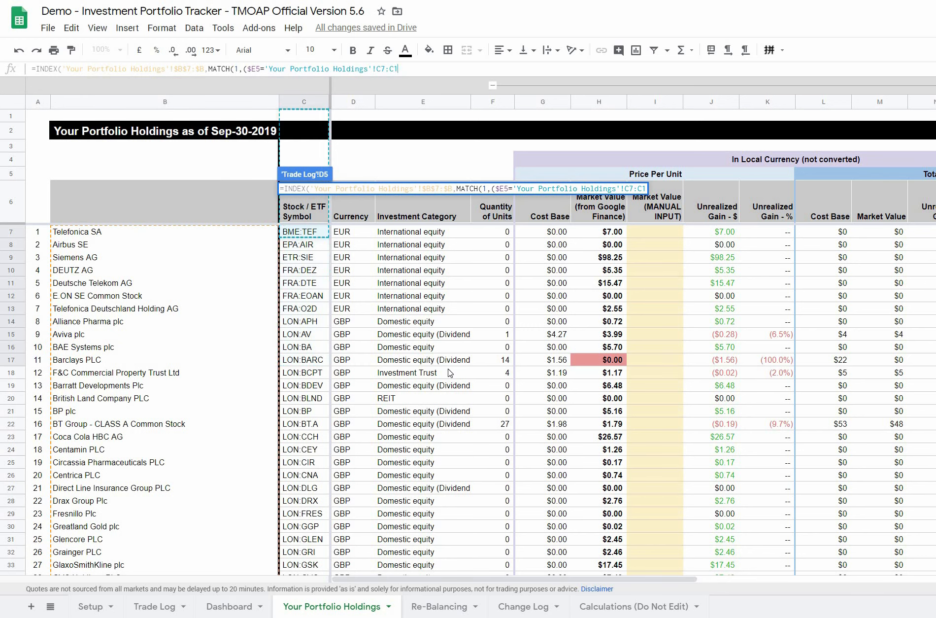
- Make the holdings symbol range in the MATCH condition absolute as $C$7:$C and close the condition's bracket
{"action": "left_click", "coordinate": [379, 68]}
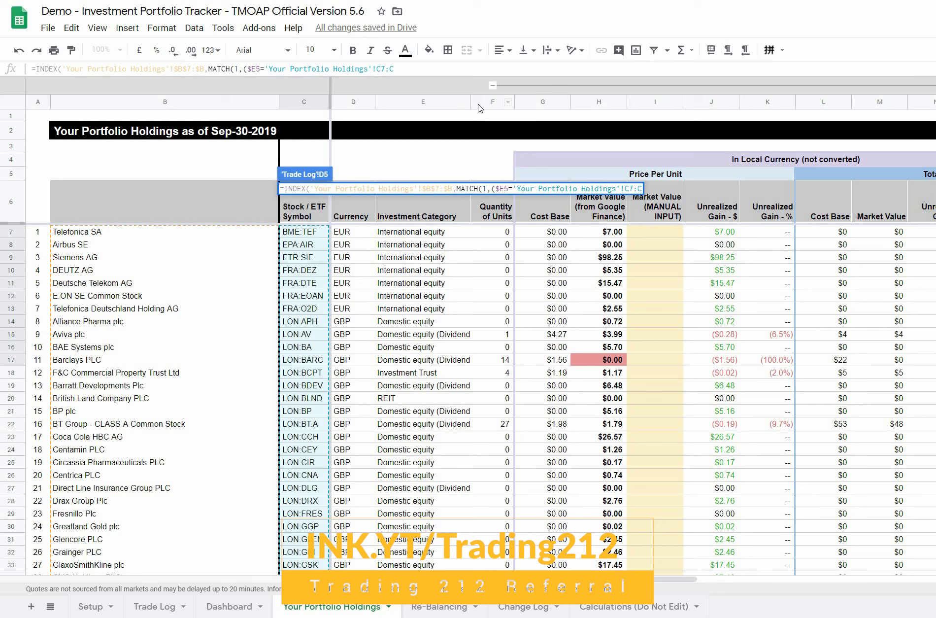
{"action": "type", "text": "$"}
{"action": "key", "text": "Right"}
{"action": "type", "text": "$"}
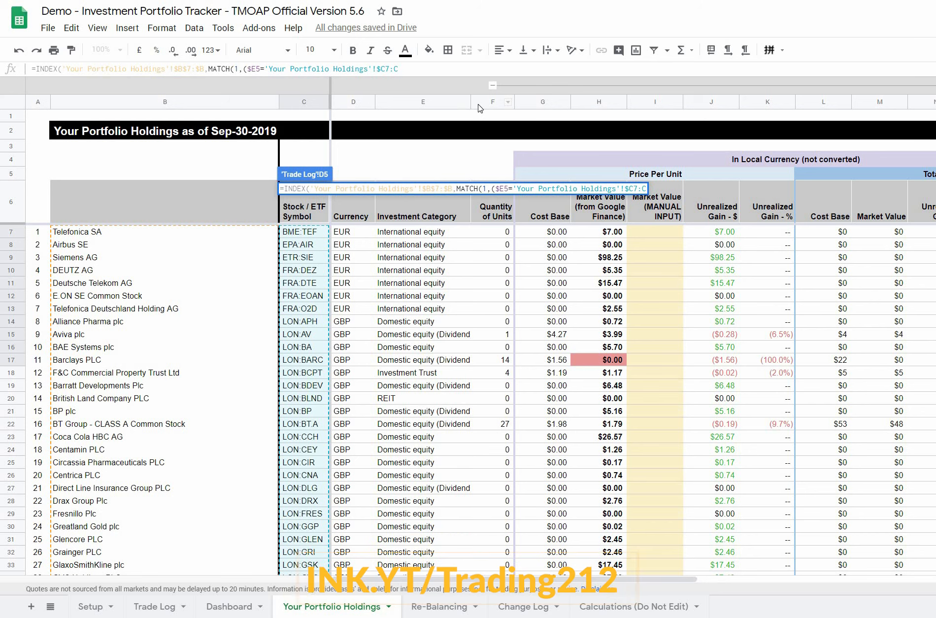
{"action": "key", "text": "End"}
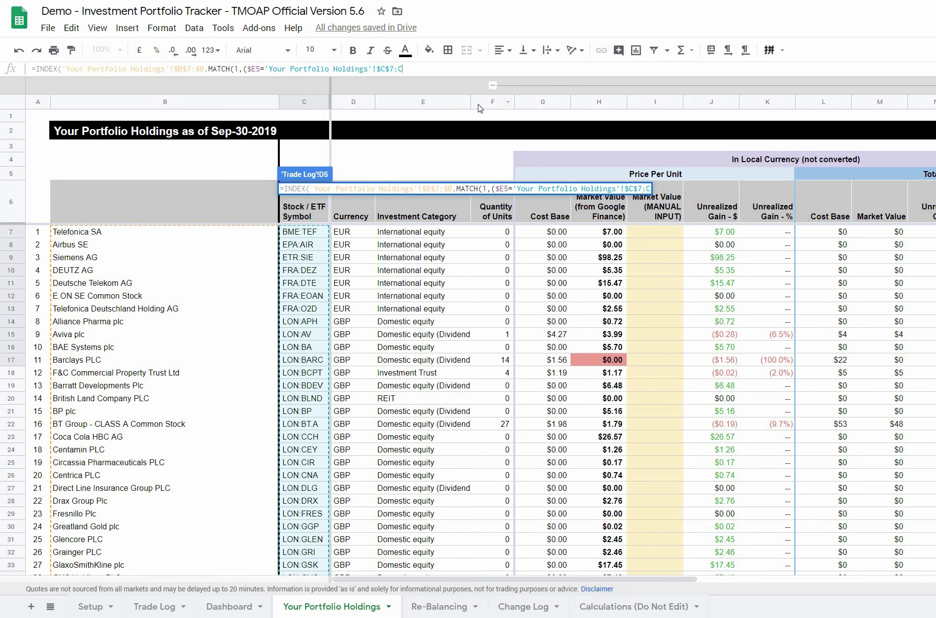
{"action": "type", "text": "$C)"}
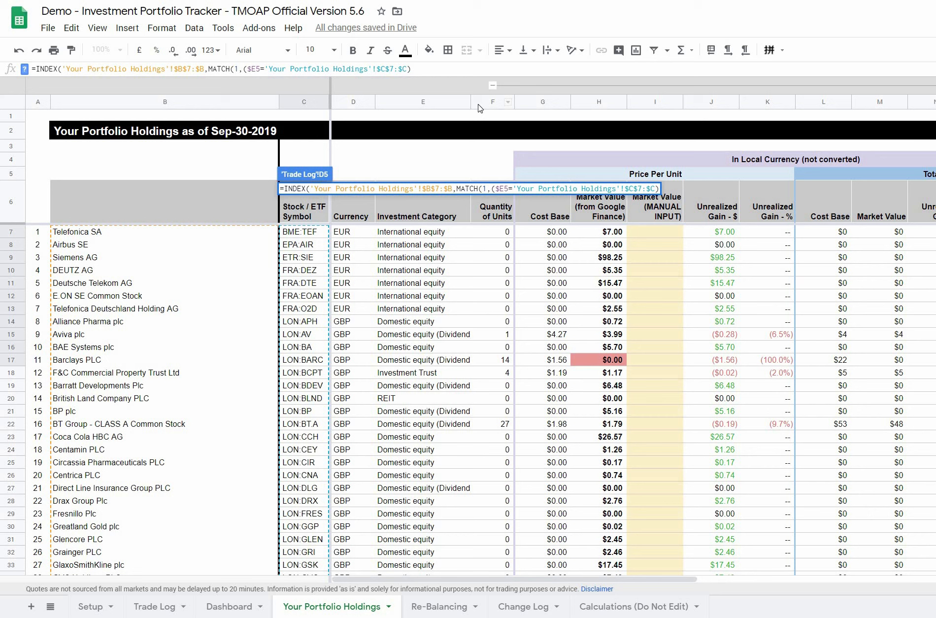
- Multiply the MATCH condition by a copy of itself, ($E5='Your Portfolio Holdings'!$C$7:$C)
{"action": "type", "text": "*"}
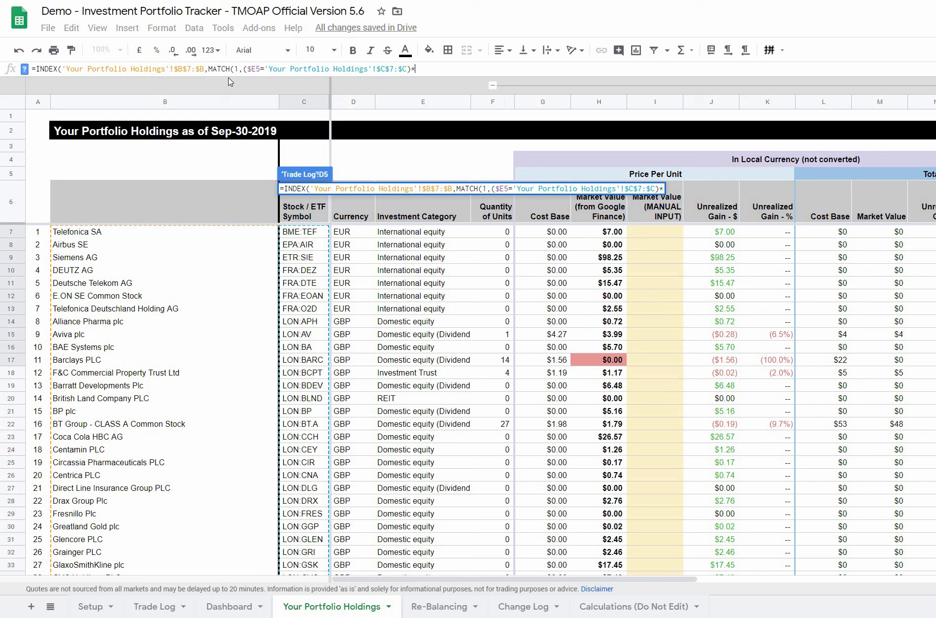
{"action": "left_click_drag", "start_coordinate": [243, 69], "coordinate": [412, 69]}
{"action": "key", "text": "ctrl+c"}
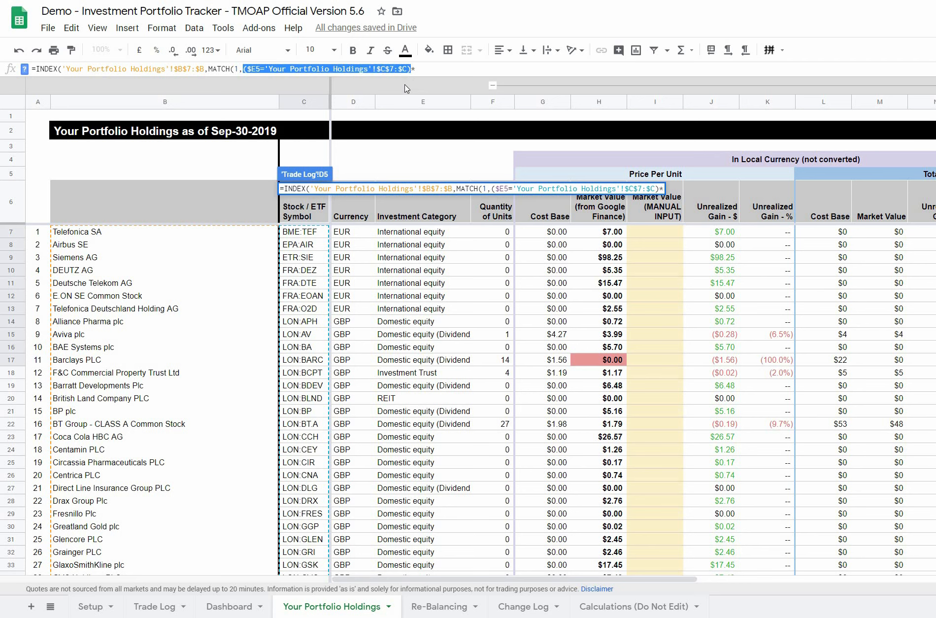
{"action": "left_click", "coordinate": [433, 68]}
{"action": "key", "text": "ctrl+v"}
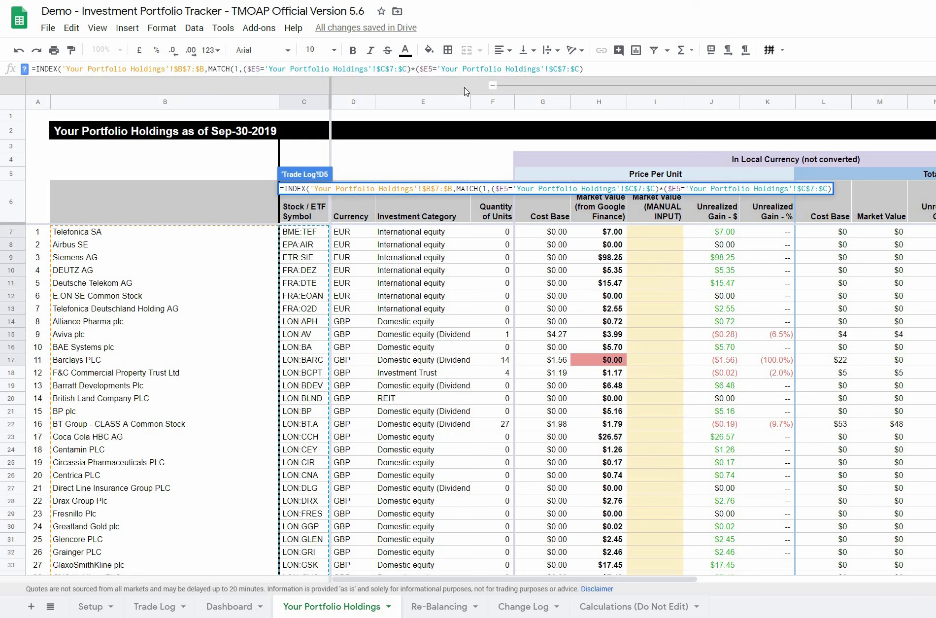
- Add 0 as the MATCH type, close both functions and commit the lookup formula in D5 of the Trade Log
{"action": "type", "text": ","}
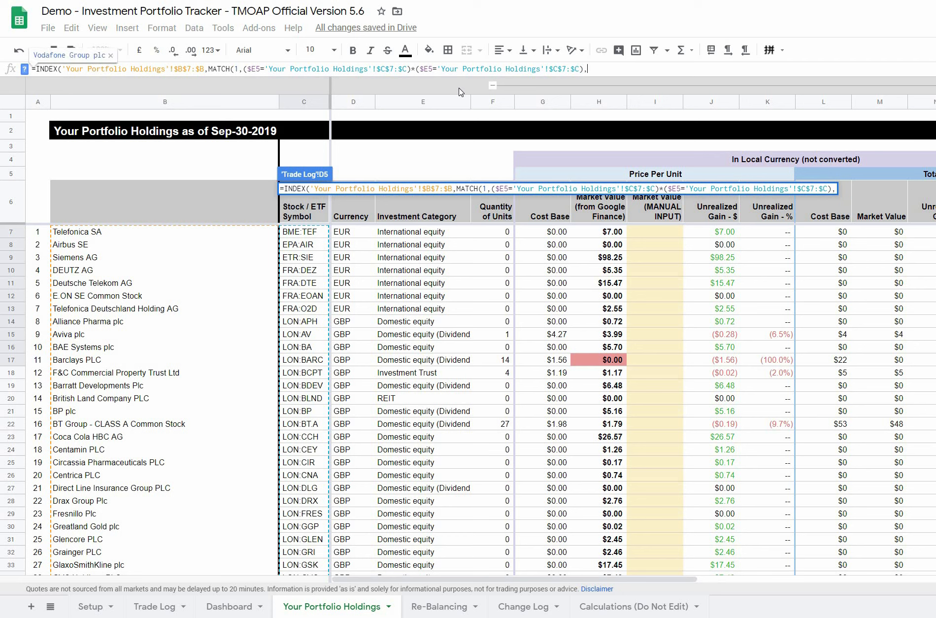
{"action": "type", "text": "0"}
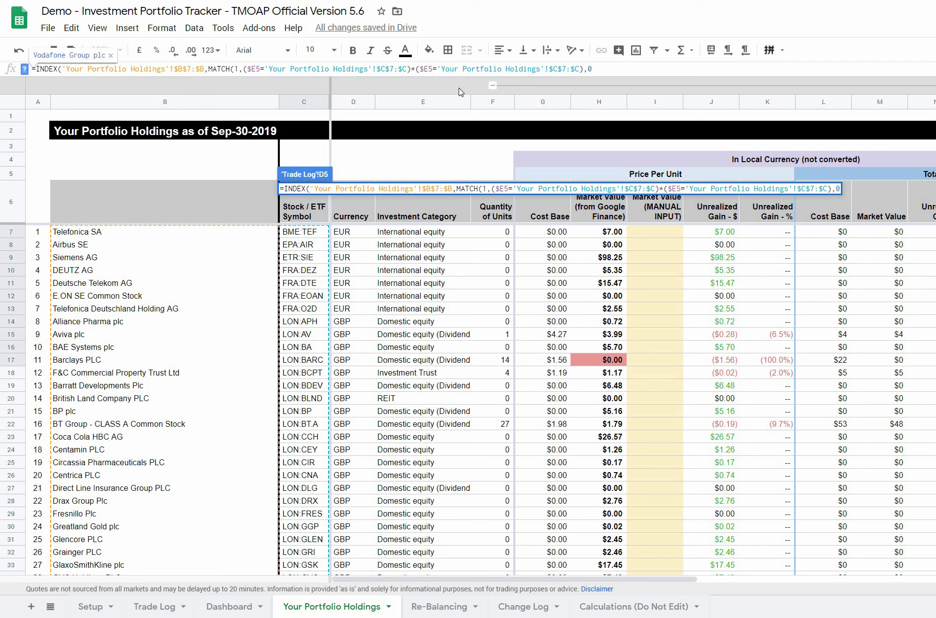
{"action": "type", "text": "))"}
{"action": "key", "text": "Return"}
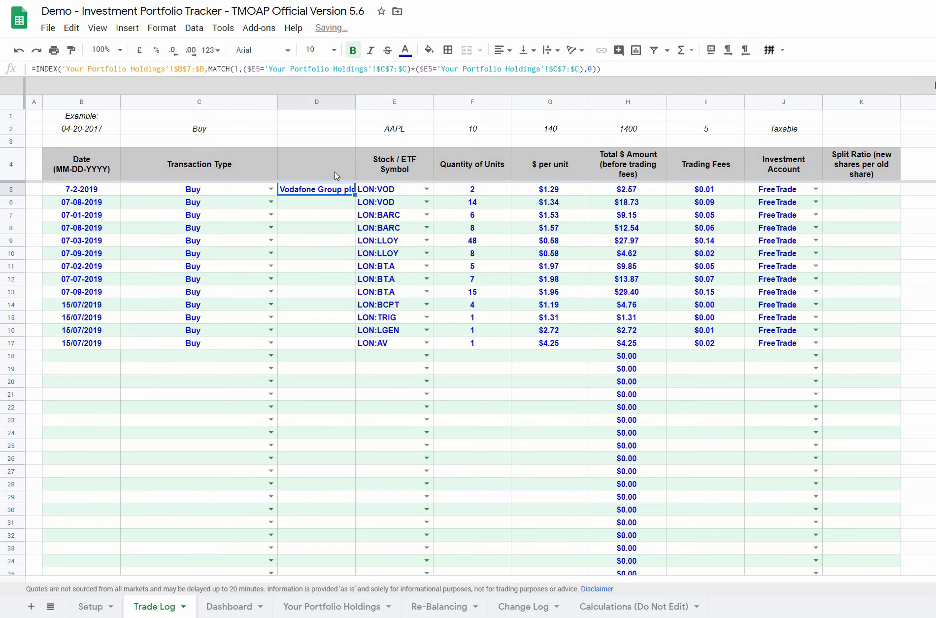
- Widen column D slightly and copy D5's INDEX/MATCH formula down to D17 on the Trade Log
{"action": "left_click_drag", "start_coordinate": [356, 102], "coordinate": [358, 102]}
{"action": "left_click_drag", "start_coordinate": [356, 201], "coordinate": [355, 347]}
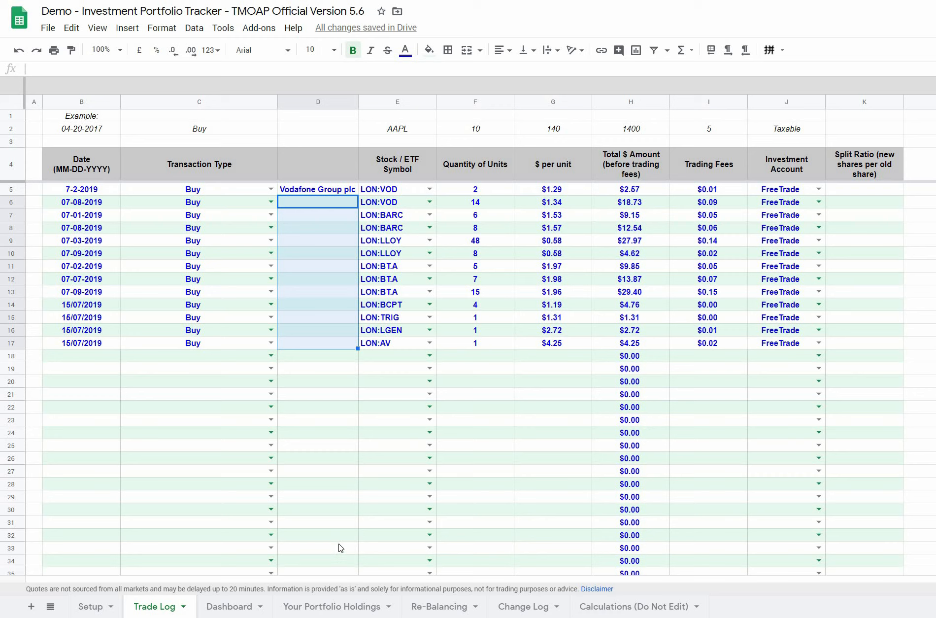
{"action": "left_click", "coordinate": [331, 522]}
{"action": "left_click", "coordinate": [313, 203]}
{"action": "left_click", "coordinate": [315, 191]}
{"action": "left_click", "coordinate": [315, 204]}
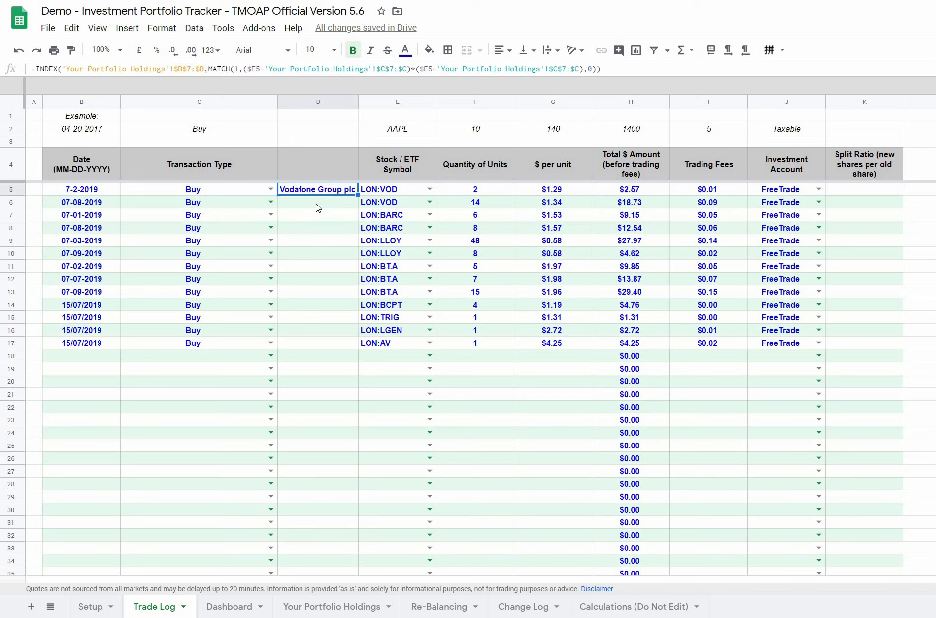
{"action": "left_click", "coordinate": [353, 193]}
{"action": "left_click_drag", "start_coordinate": [356, 194], "coordinate": [353, 354]}
{"action": "left_click", "coordinate": [401, 407]}
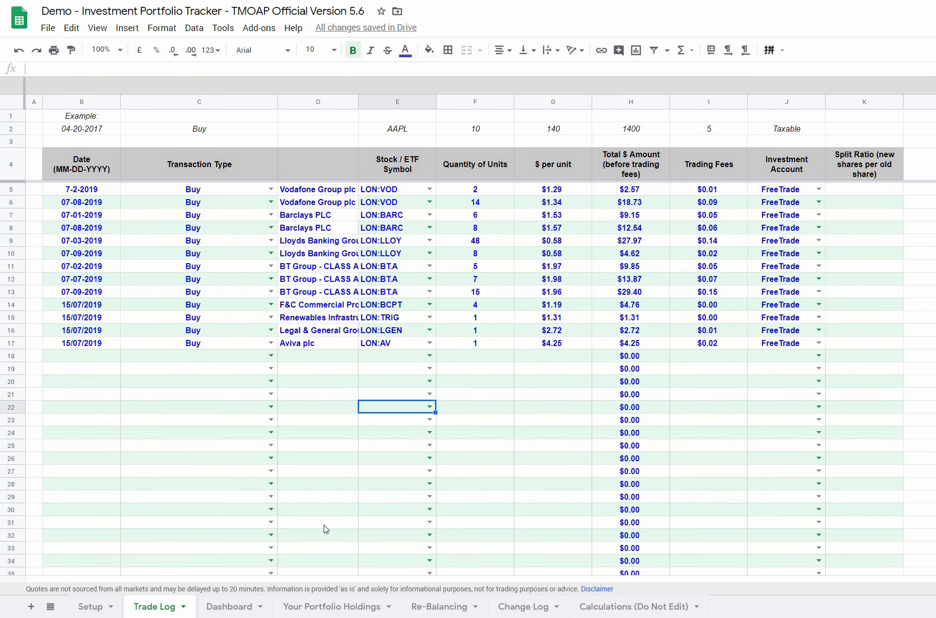
- Review the company names on Your Portfolio Holdings and Trade Log, inspect several GOOGLEFINANCE name formulas, and look at the Dashboard
{"action": "left_click", "coordinate": [322, 606]}
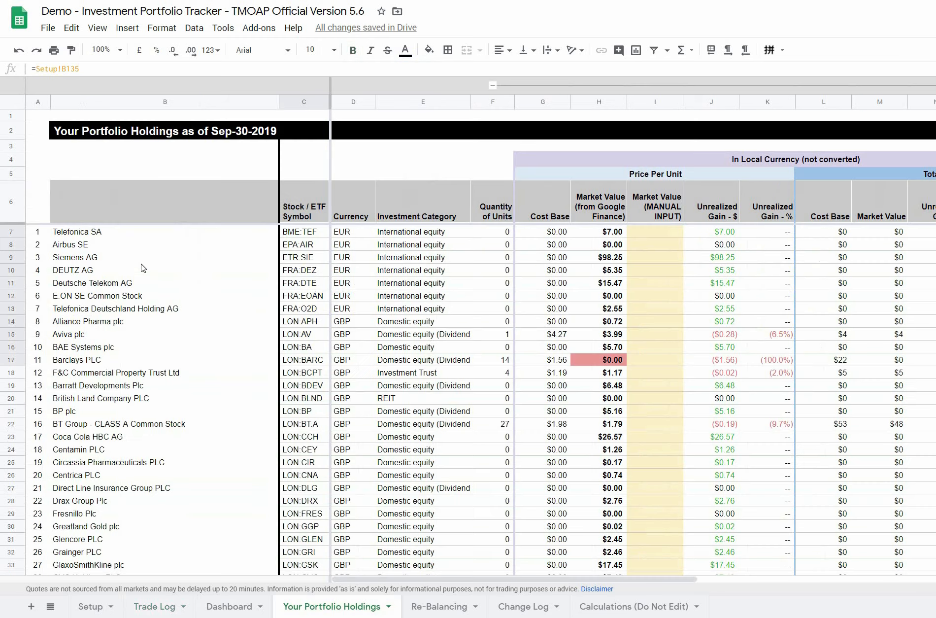
{"action": "left_click", "coordinate": [142, 262]}
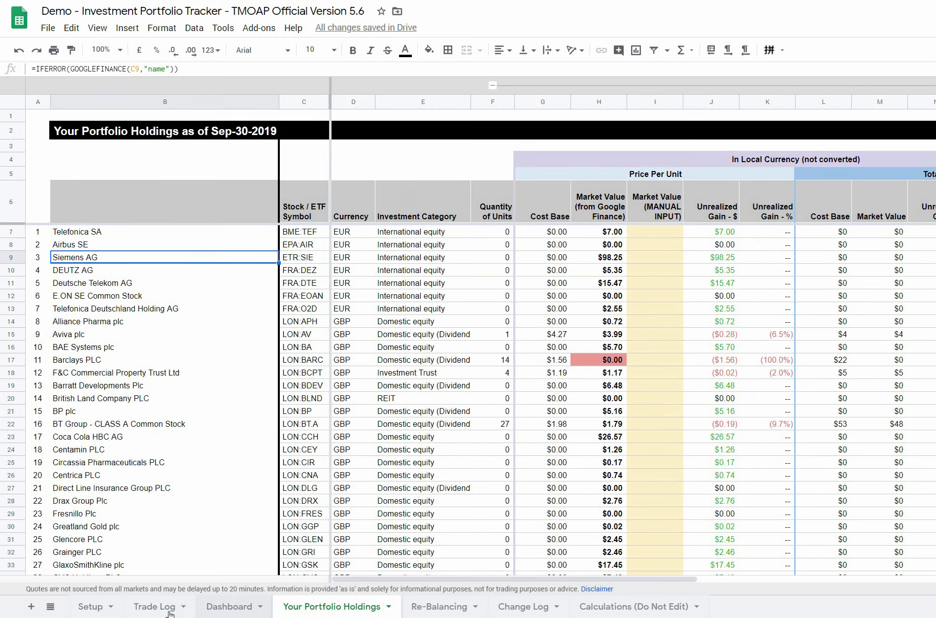
{"action": "left_click", "coordinate": [229, 607]}
{"action": "left_click", "coordinate": [154, 607]}
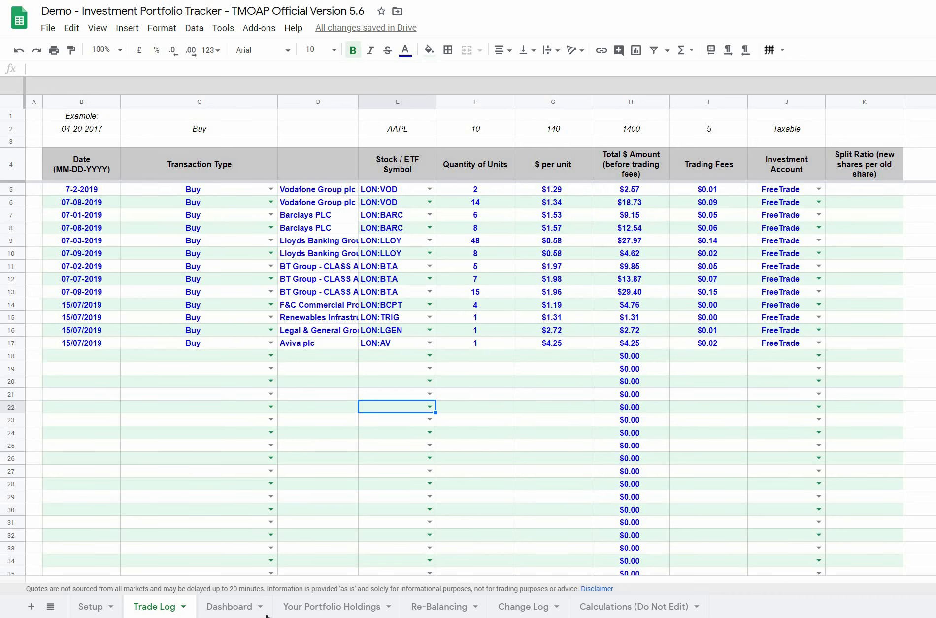
{"action": "left_click", "coordinate": [332, 606]}
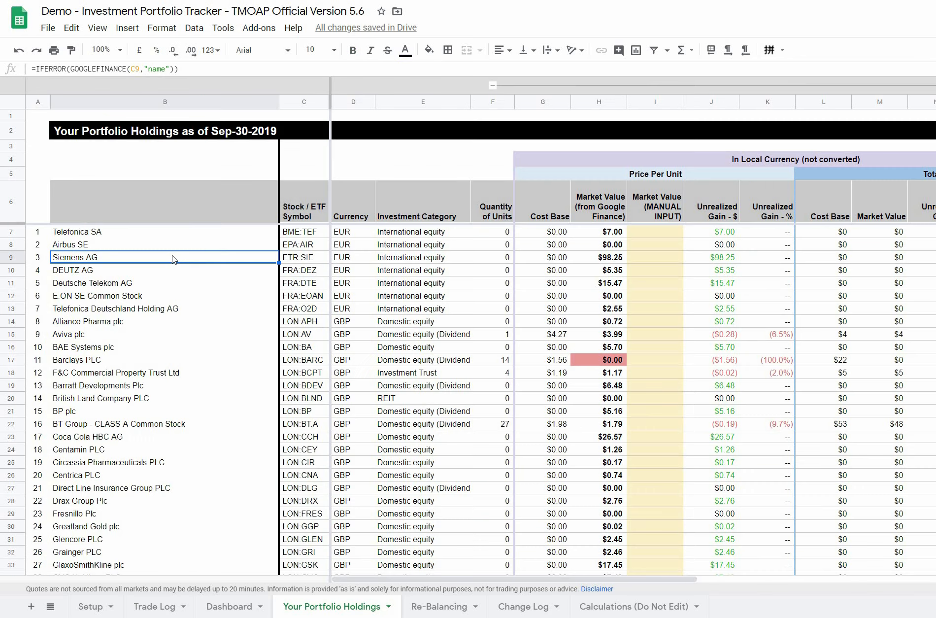
{"action": "left_click", "coordinate": [148, 386]}
{"action": "left_click", "coordinate": [146, 234]}
{"action": "left_click", "coordinate": [144, 255]}
{"action": "left_click", "coordinate": [153, 318]}
{"action": "left_click", "coordinate": [156, 372]}
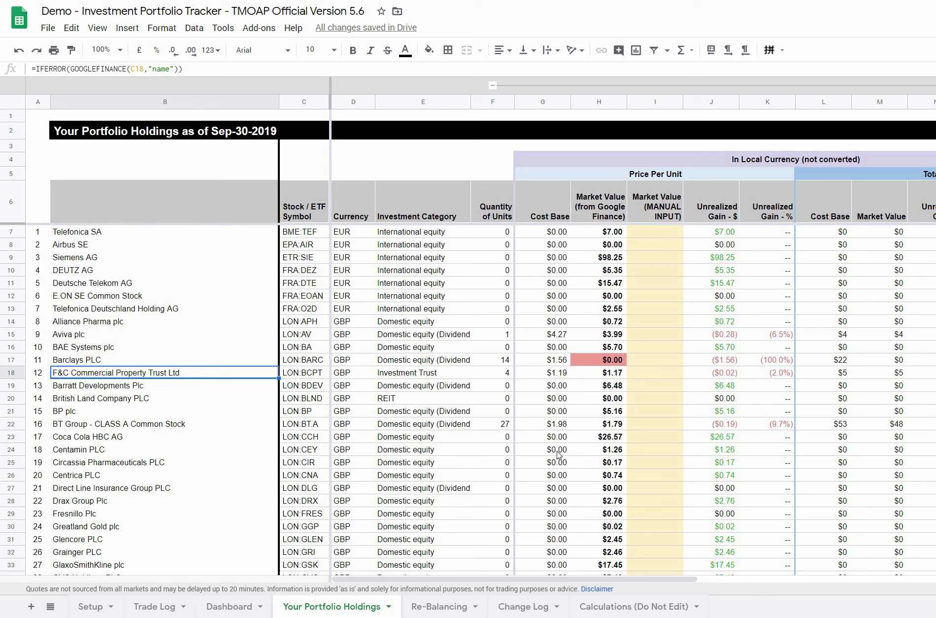
{"action": "left_click", "coordinate": [240, 611]}
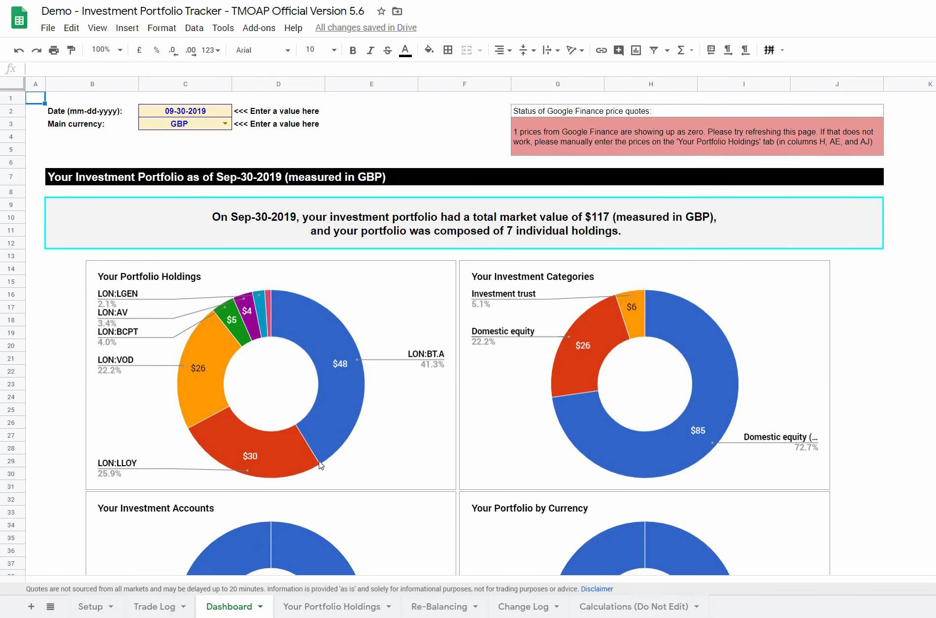
- Fit column D on the Trade Log to its company names and extend the frozen rows through row 5
{"action": "left_click", "coordinate": [157, 607]}
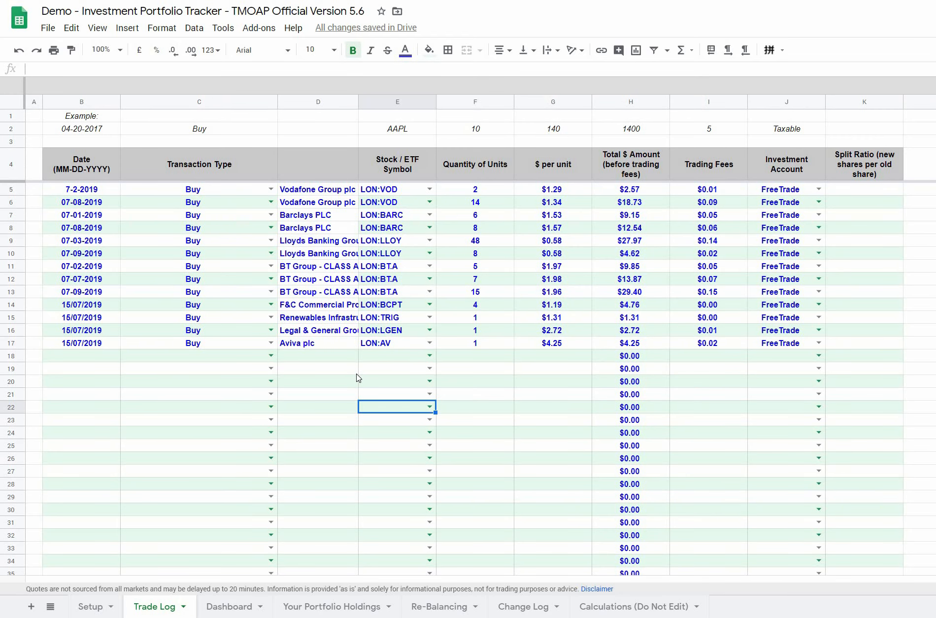
{"action": "left_click", "coordinate": [316, 333]}
{"action": "left_click", "coordinate": [346, 345]}
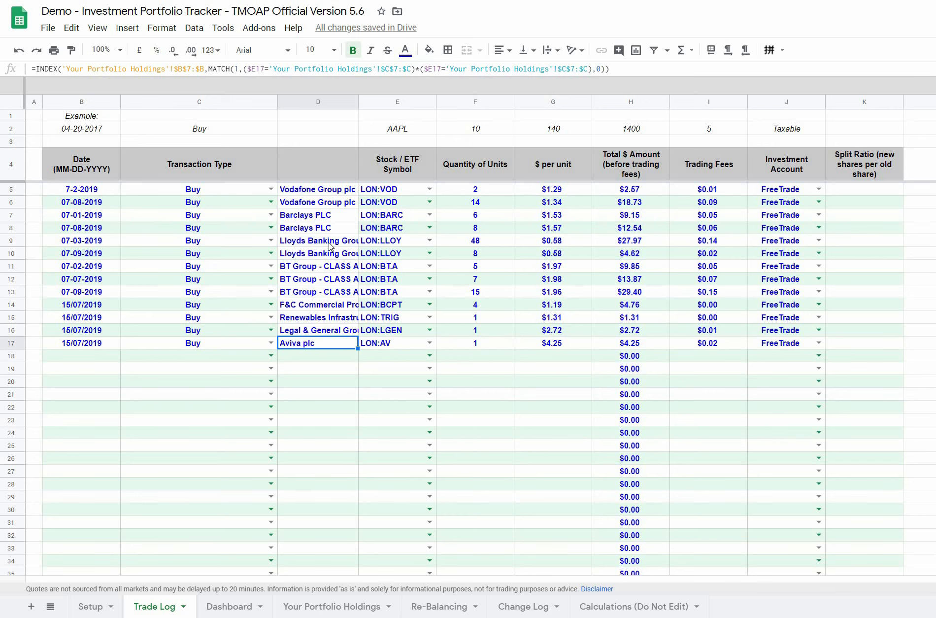
{"action": "double_click", "coordinate": [357, 101]}
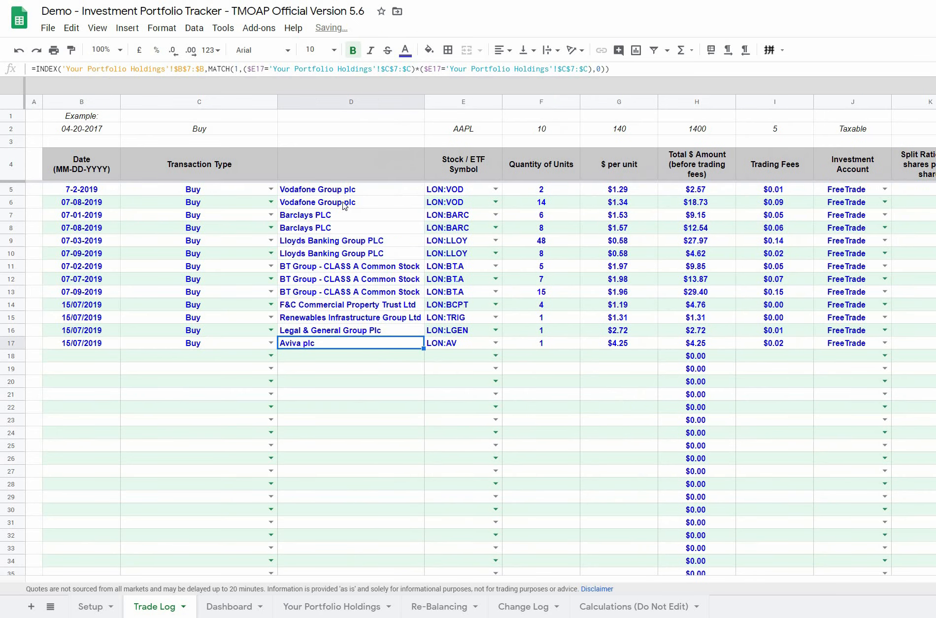
{"action": "left_click_drag", "start_coordinate": [340, 189], "coordinate": [335, 343]}
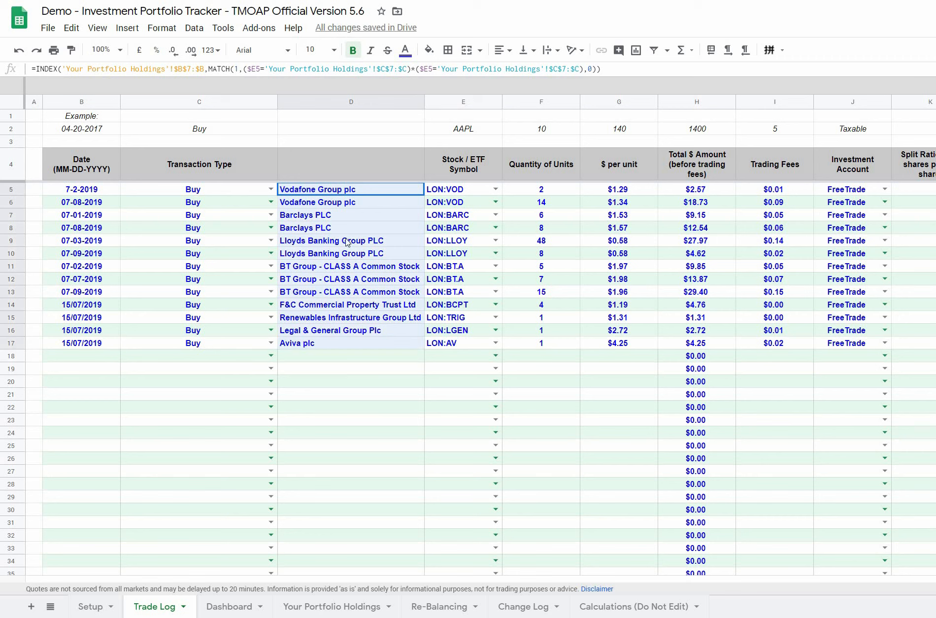
{"action": "left_click", "coordinate": [344, 310]}
{"action": "left_click_drag", "start_coordinate": [352, 181], "coordinate": [353, 193]}
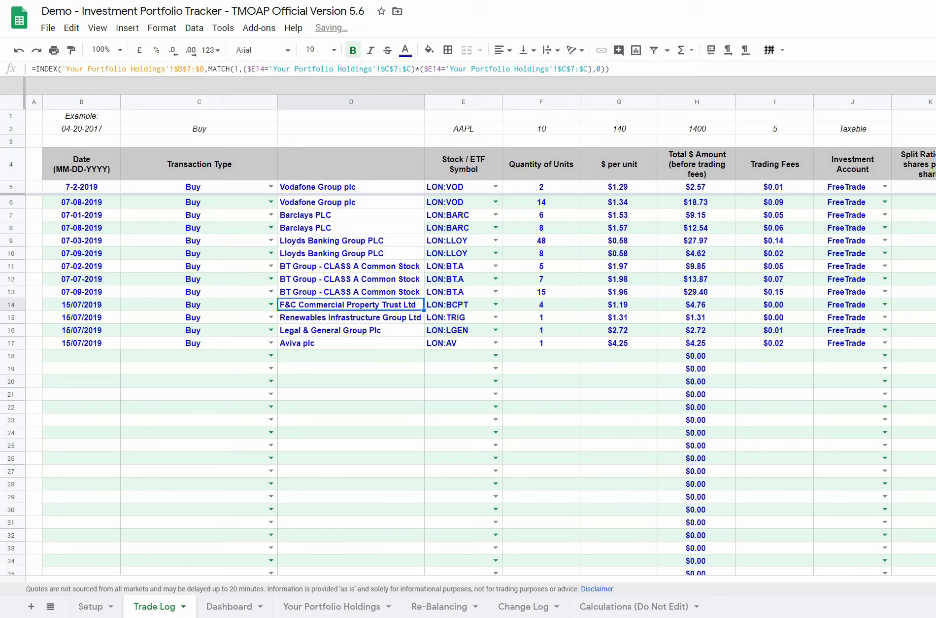
- Enter the header Name in cell D4 above the company names on the Trade Log
{"action": "double_click", "coordinate": [383, 169]}
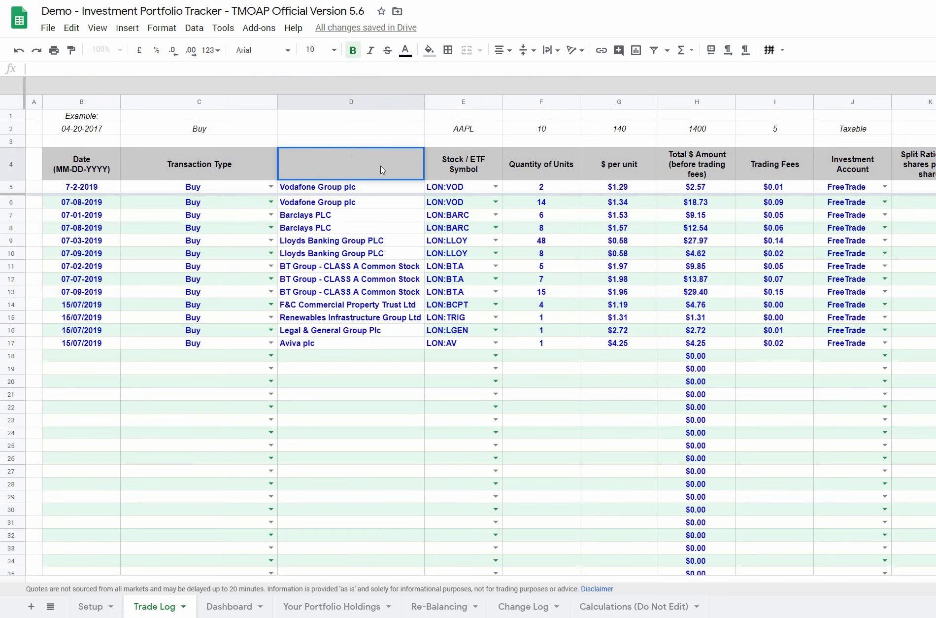
{"action": "type", "text": "Name"}
{"action": "key", "text": "Return"}
- Enter the header Name in cell B6 on Your Portfolio Holdings
{"action": "left_click", "coordinate": [331, 606]}
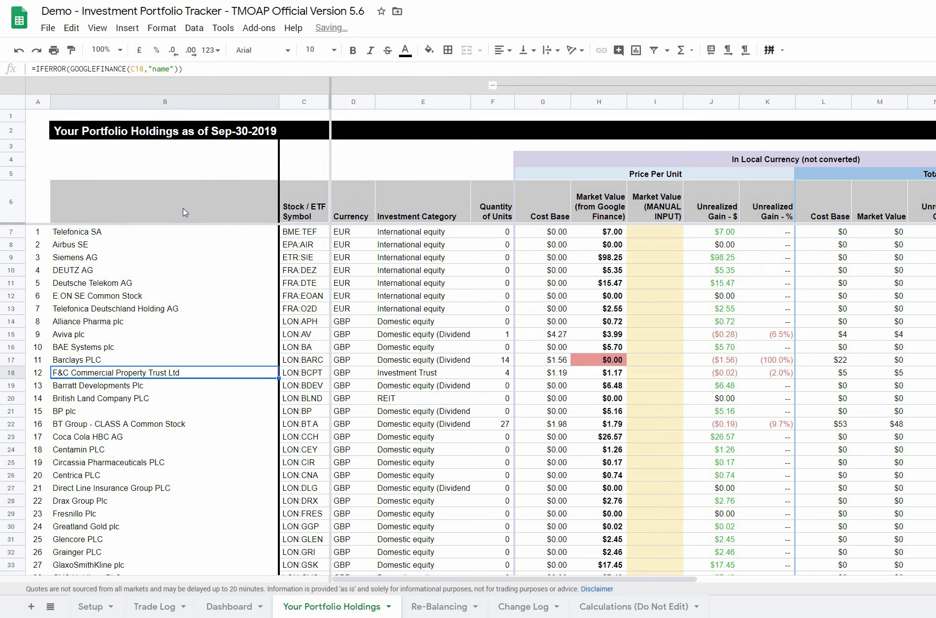
{"action": "double_click", "coordinate": [185, 212]}
{"action": "type", "text": "Name"}
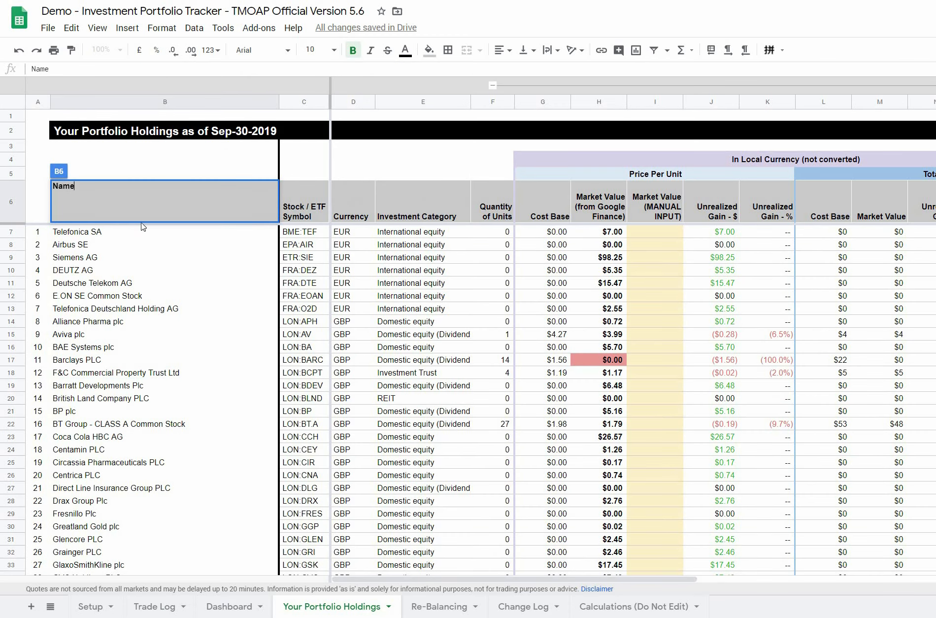
{"action": "key", "text": "Return"}
{"action": "key", "text": "Down"}
{"action": "key", "text": "Down"}
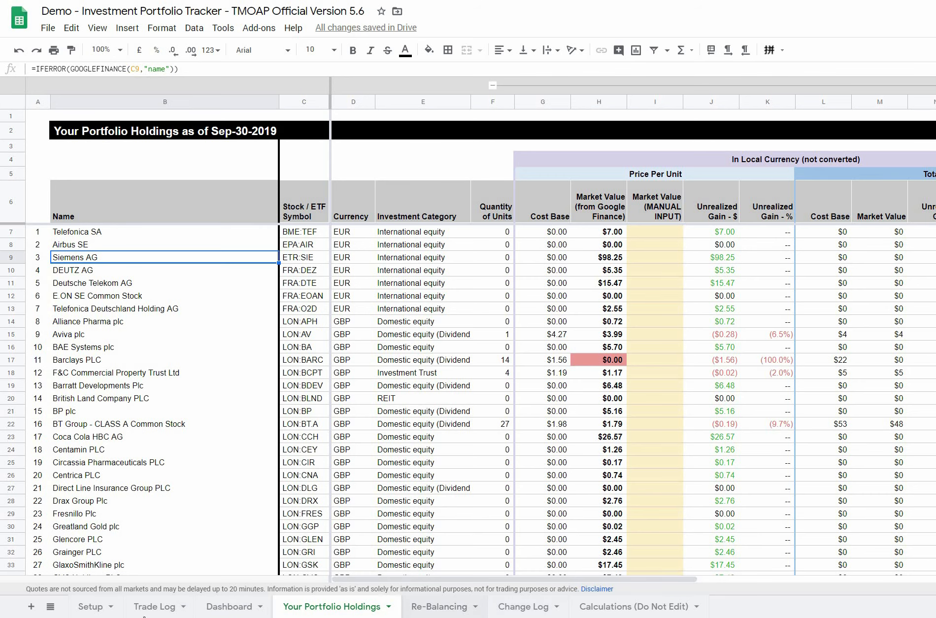
- Examine the demo workbook's Dashboard charts and compare them with those in the Investment Portfolio Tracker - Official Version 5.6 workbook
{"action": "left_click", "coordinate": [230, 607]}
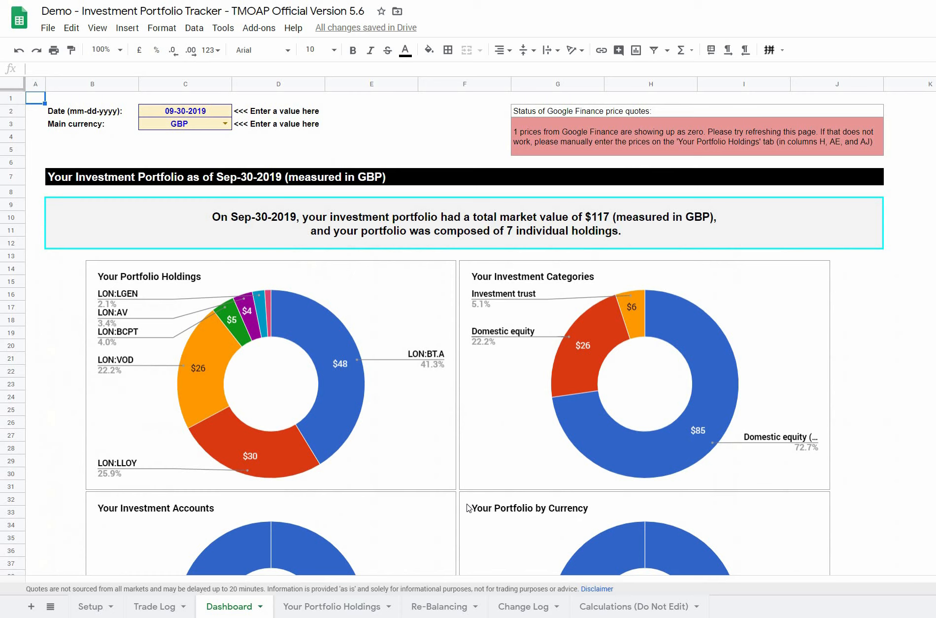
{"action": "left_click", "coordinate": [404, 429]}
{"action": "left_click", "coordinate": [526, 447]}
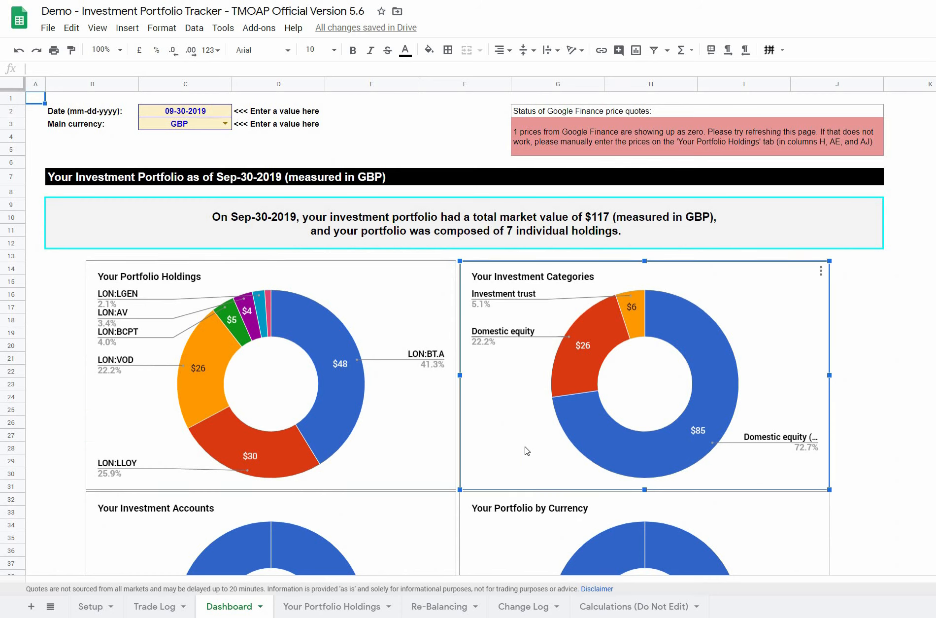
{"action": "scroll", "coordinate": [420, 447], "scroll_direction": "down", "scroll_amount": 3}
{"action": "left_click", "coordinate": [528, 456]}
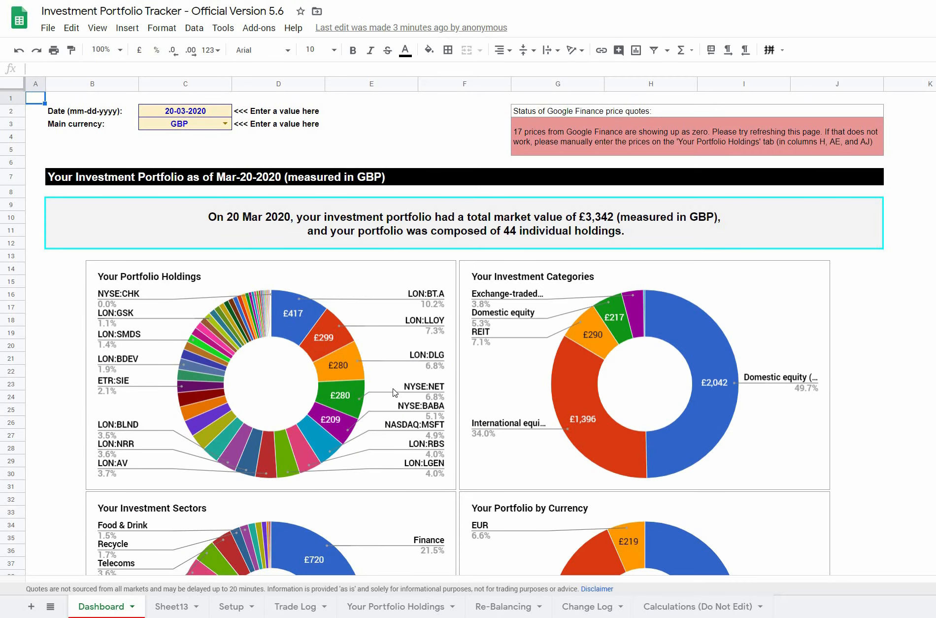
{"action": "scroll", "coordinate": [335, 368], "scroll_direction": "down", "scroll_amount": 5}
{"action": "scroll", "coordinate": [276, 343], "scroll_direction": "up", "scroll_amount": 3}
{"action": "left_click", "coordinate": [286, 342]}
{"action": "left_click", "coordinate": [526, 376]}
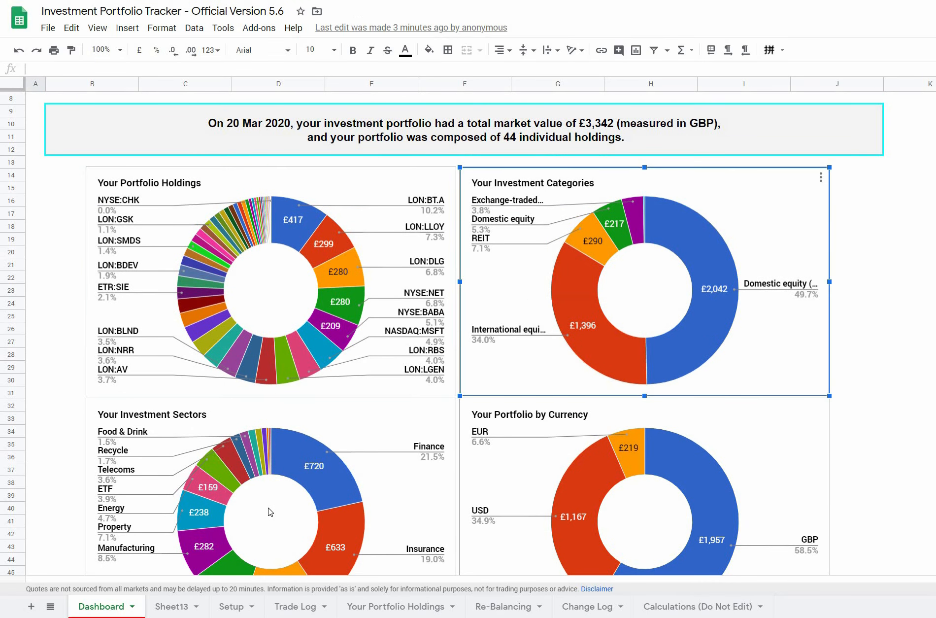
{"action": "left_click", "coordinate": [291, 500]}
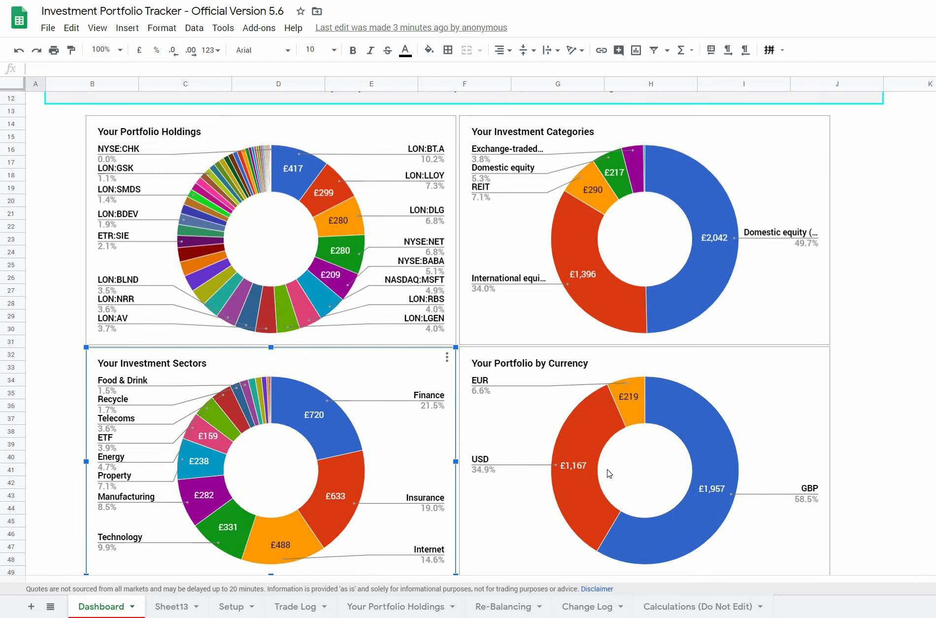
{"action": "left_click", "coordinate": [529, 440]}
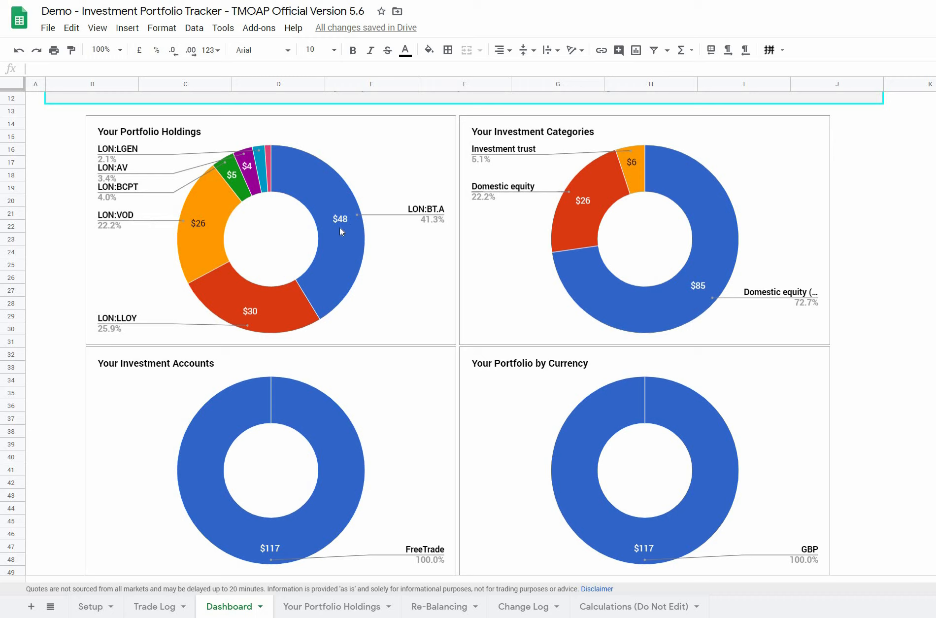
{"action": "left_click", "coordinate": [578, 218]}
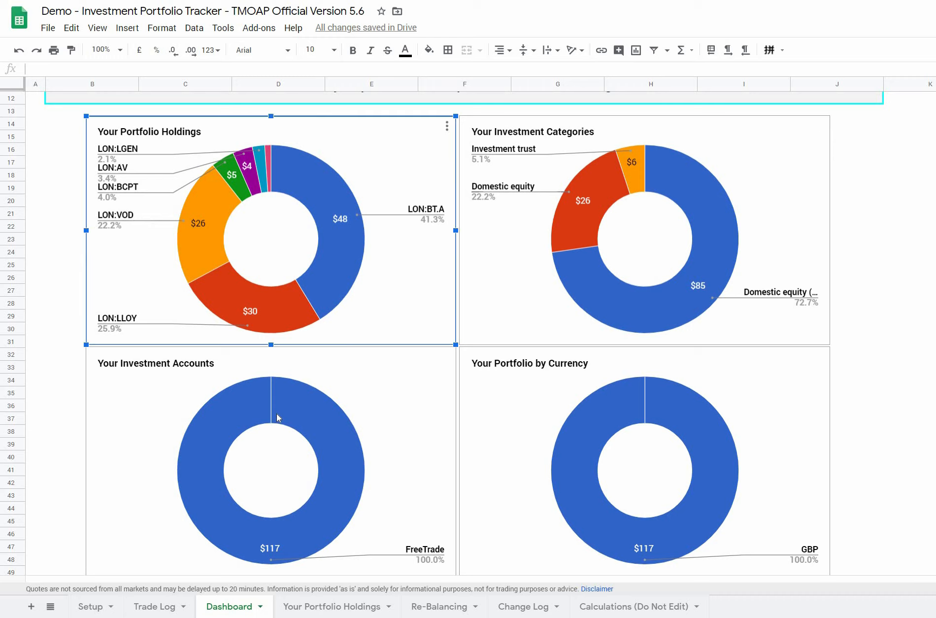
- Examine the demo workbook's category, account and currency charts on the Dashboard and the company names on Your Portfolio Holdings
{"action": "left_click", "coordinate": [277, 415]}
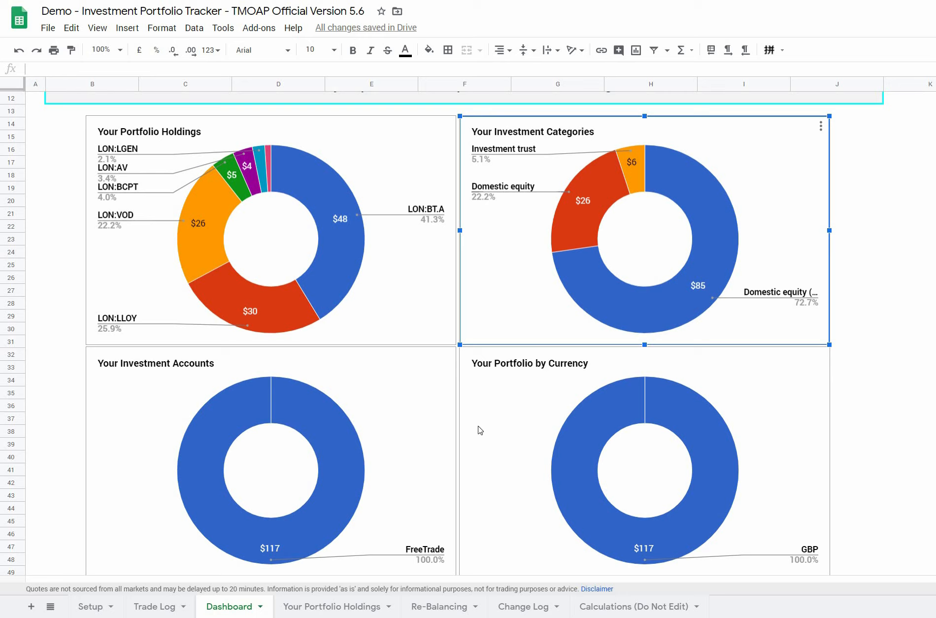
{"action": "left_click", "coordinate": [596, 426]}
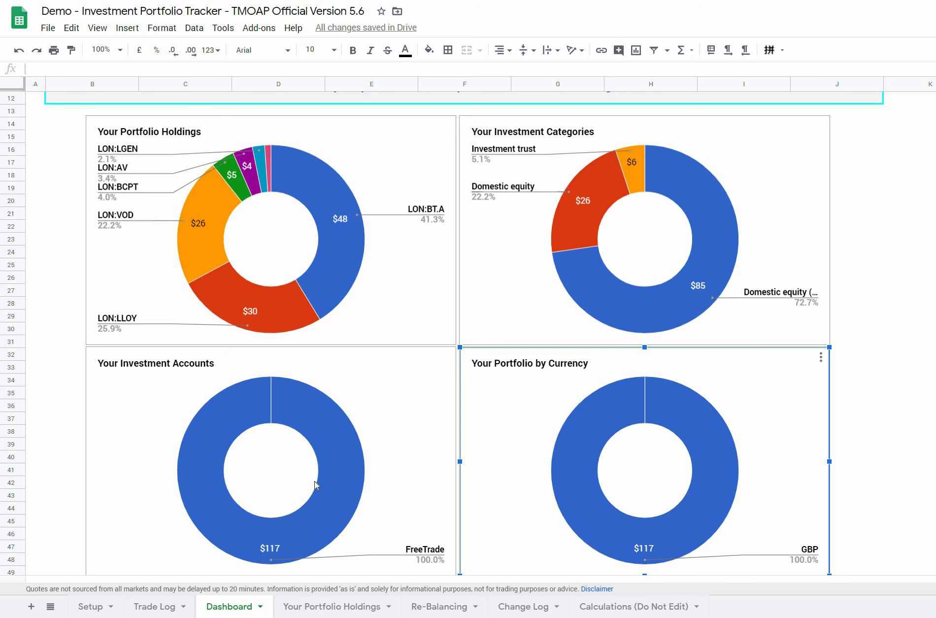
{"action": "left_click", "coordinate": [315, 607]}
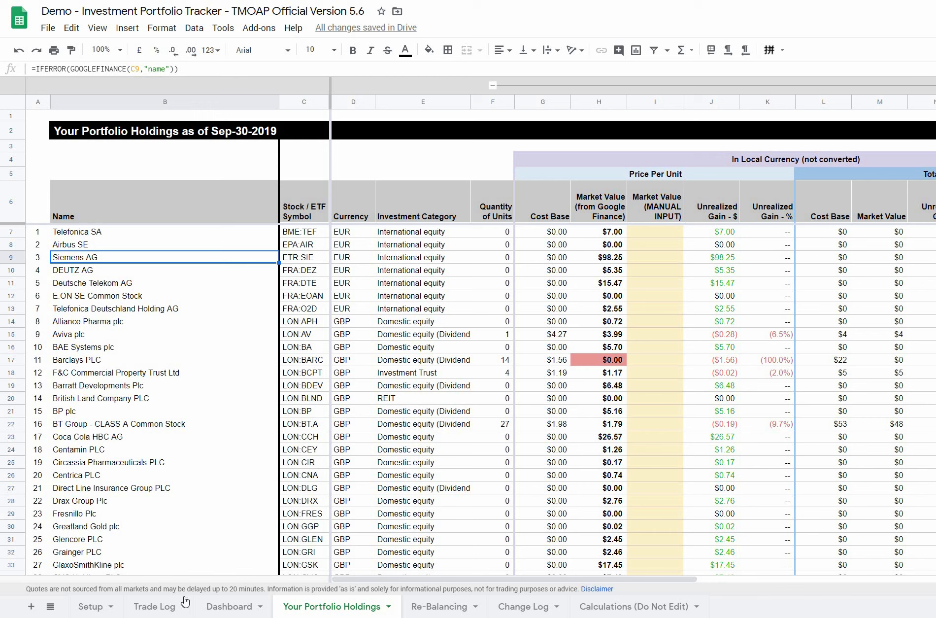
{"action": "left_click", "coordinate": [221, 610]}
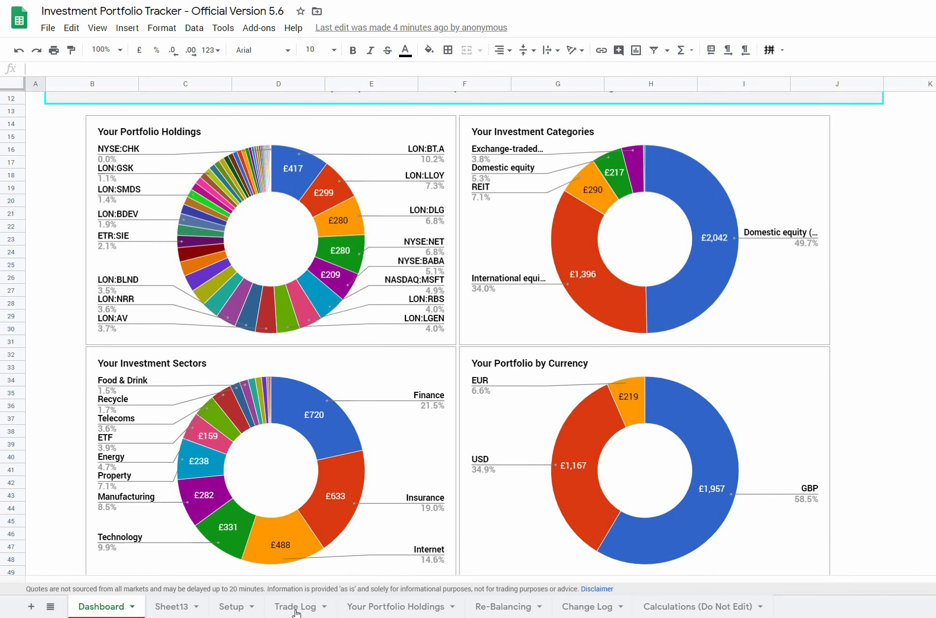
- Switch to the Investment Portfolio Tracker - Official Version 5.6 workbook and review its Trade Log names and Your Portfolio Holdings sheet
{"action": "left_click", "coordinate": [303, 606]}
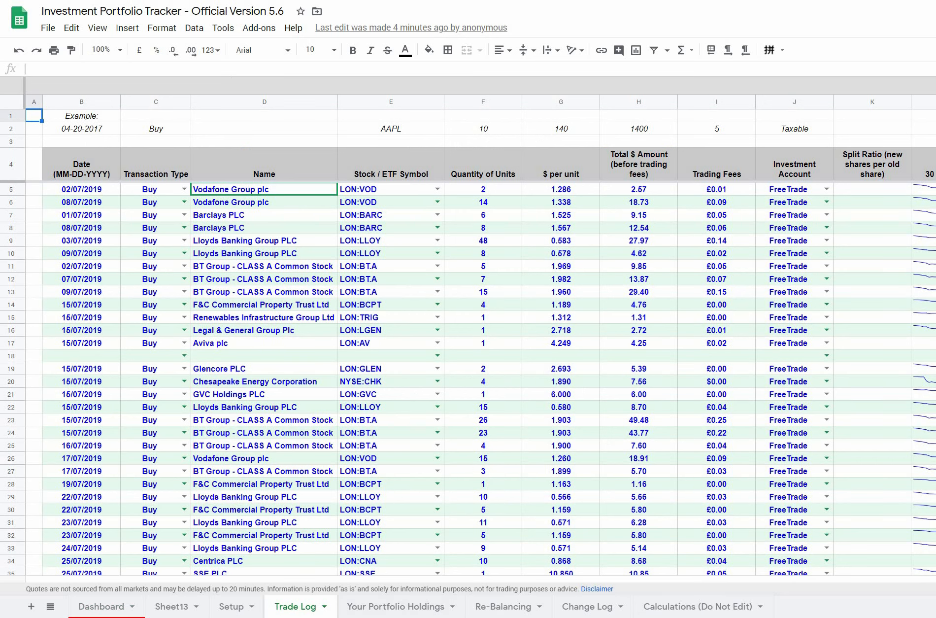
{"action": "left_click", "coordinate": [402, 607]}
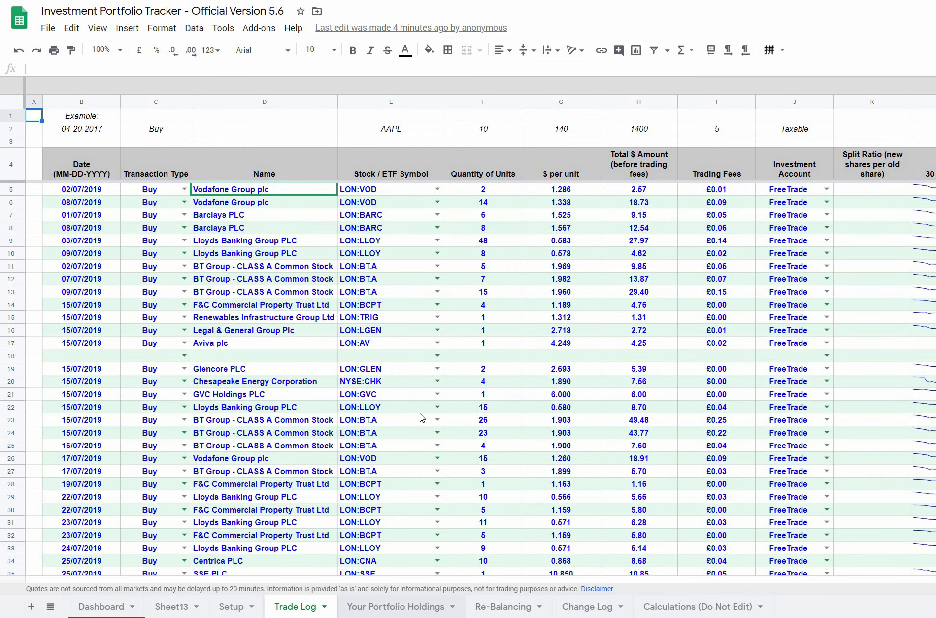